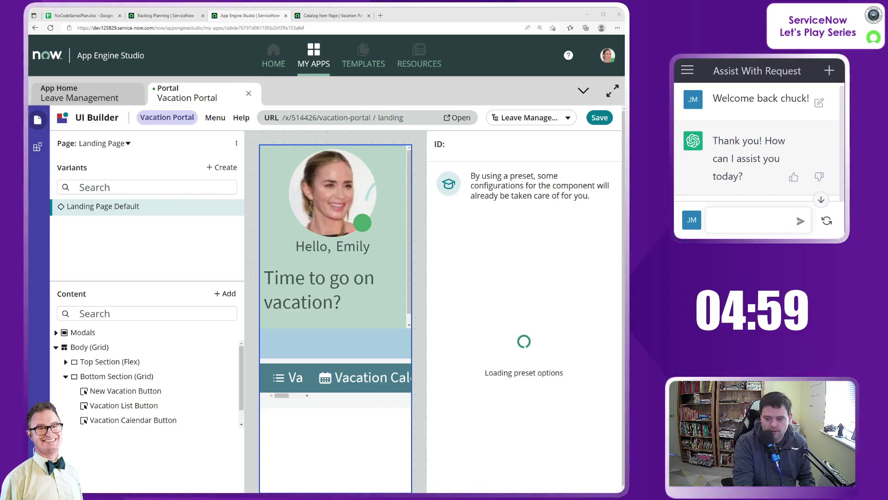
left_click(129, 391)
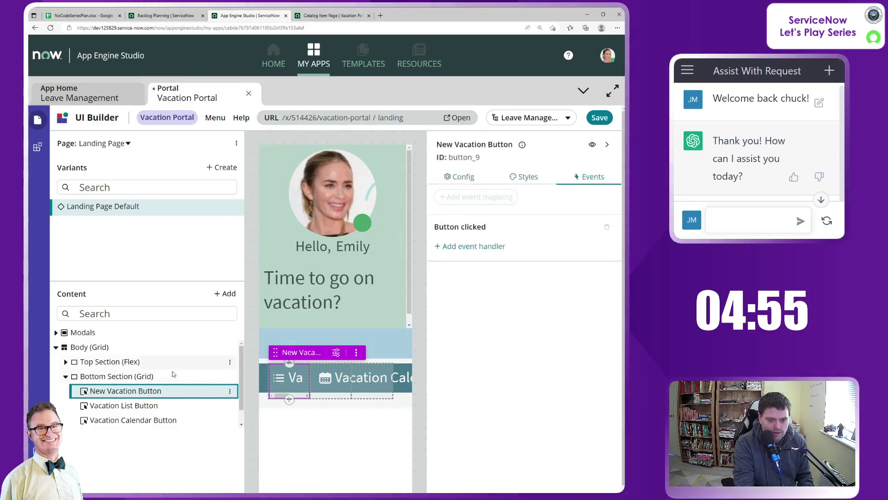
left_click(130, 376)
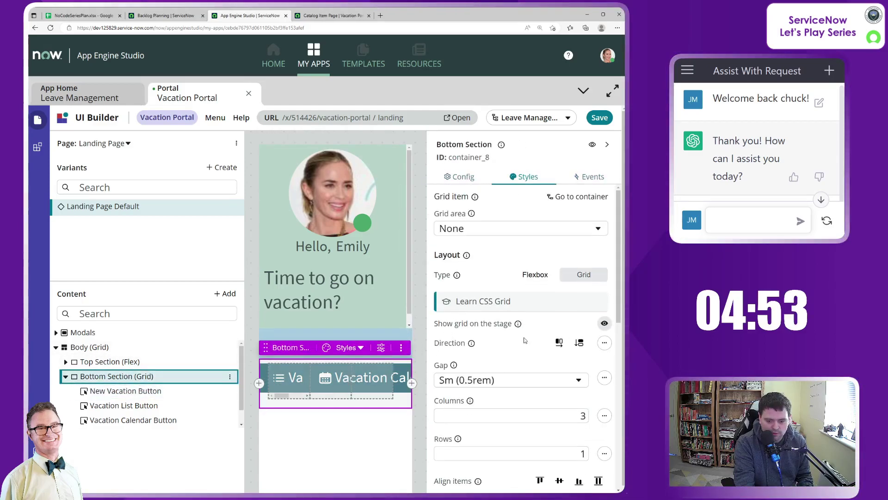
scroll(463, 332, "down", 1)
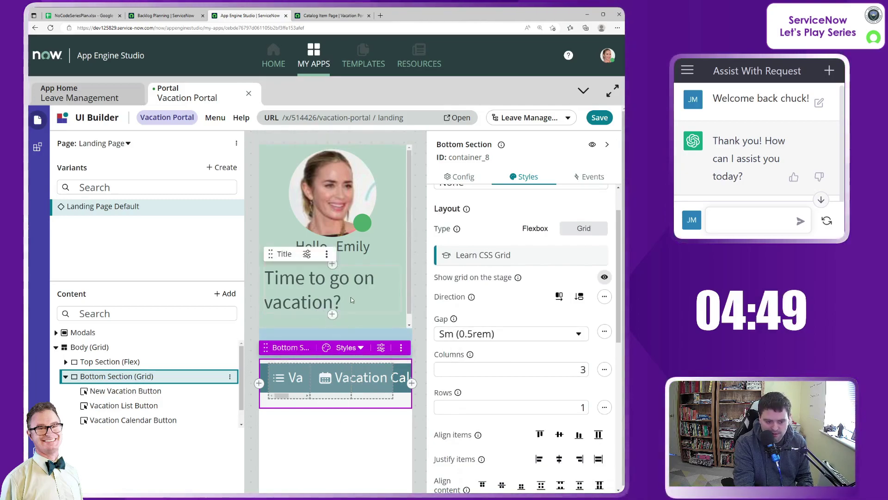
scroll(506, 299, "down", 5)
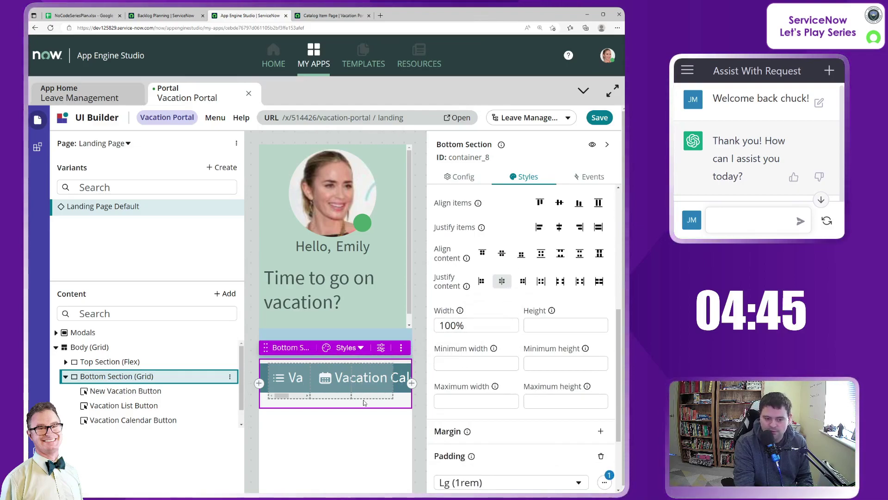
scroll(506, 412, "down", 2)
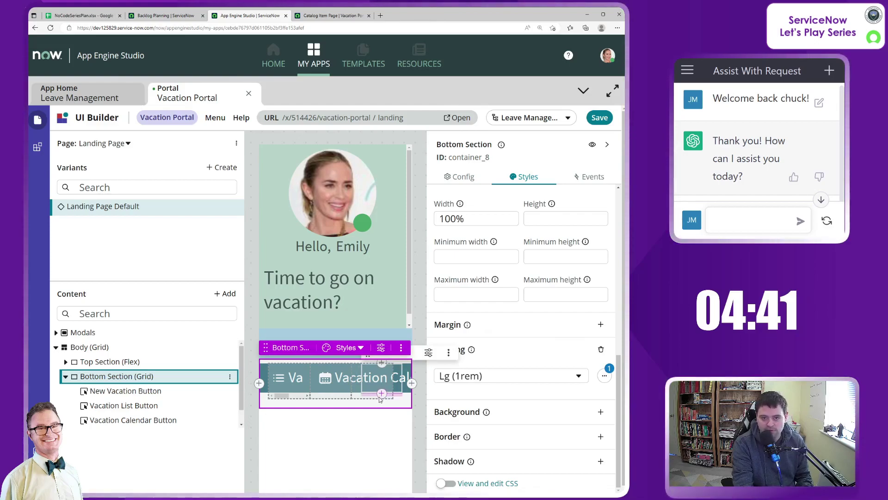
left_click(333, 14)
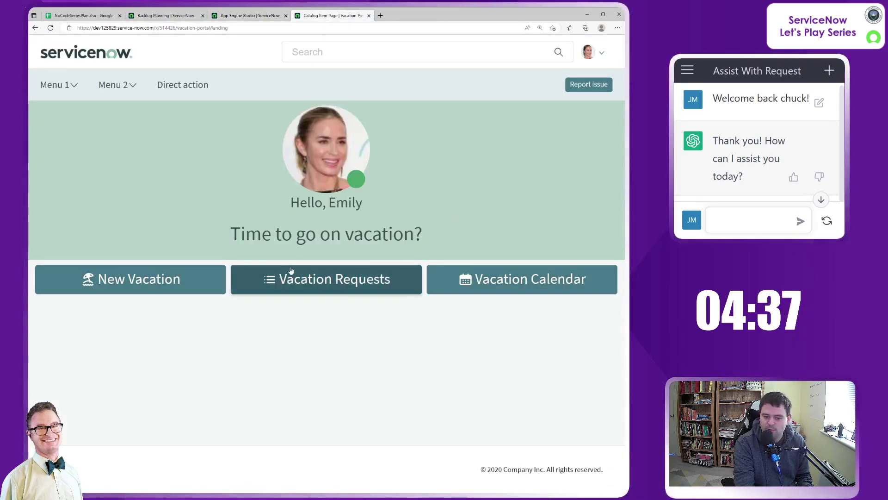
left_click(250, 15)
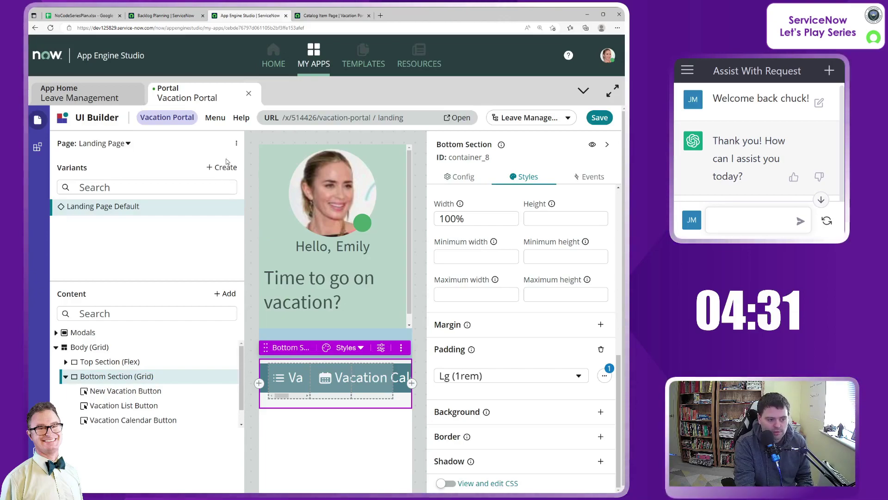
Step: Start a new page from the page menu, saving the landing page changes first
left_click(237, 145)
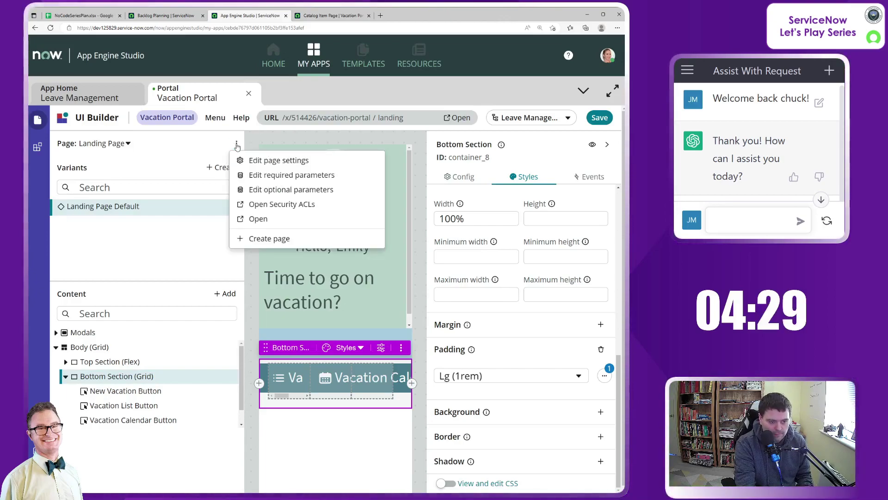
left_click(278, 237)
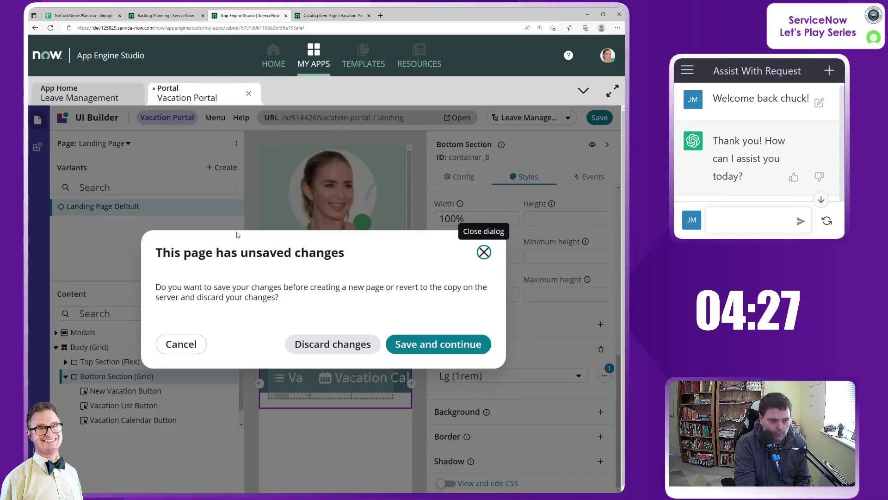
left_click(429, 347)
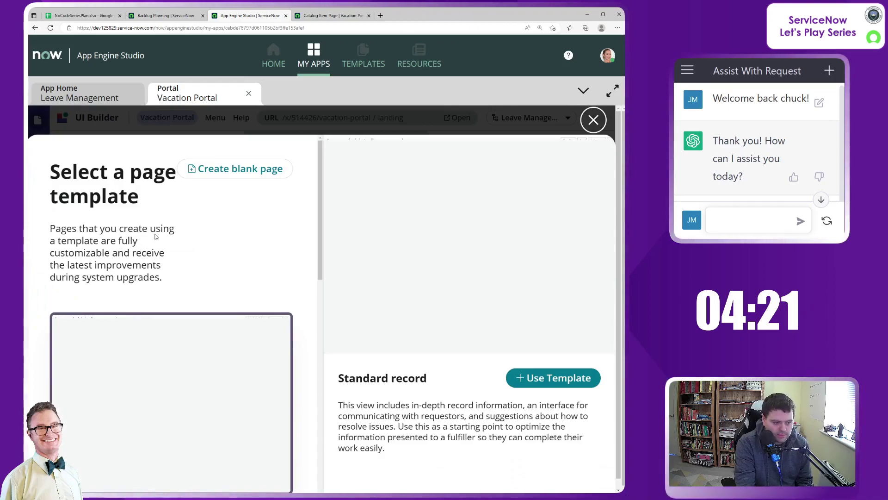
Step: Create a blank page named 'Vacation Requests' with path vacation-requests
left_click(224, 170)
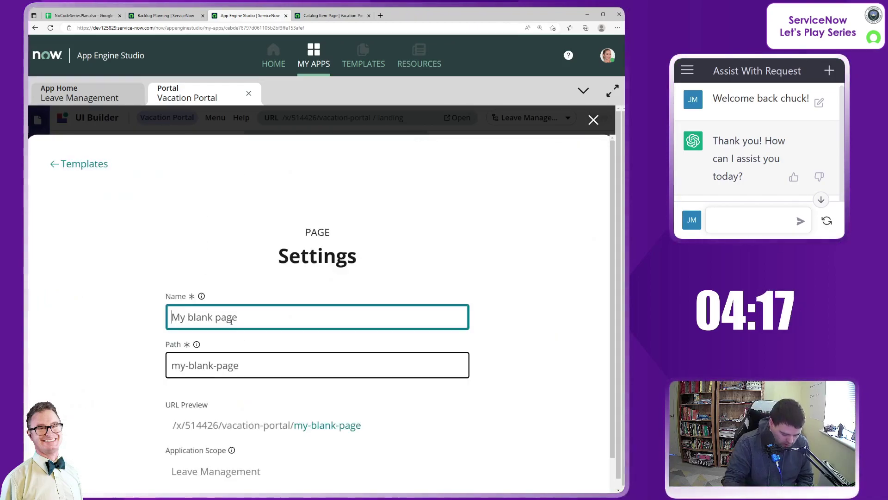
type("Vacation ")
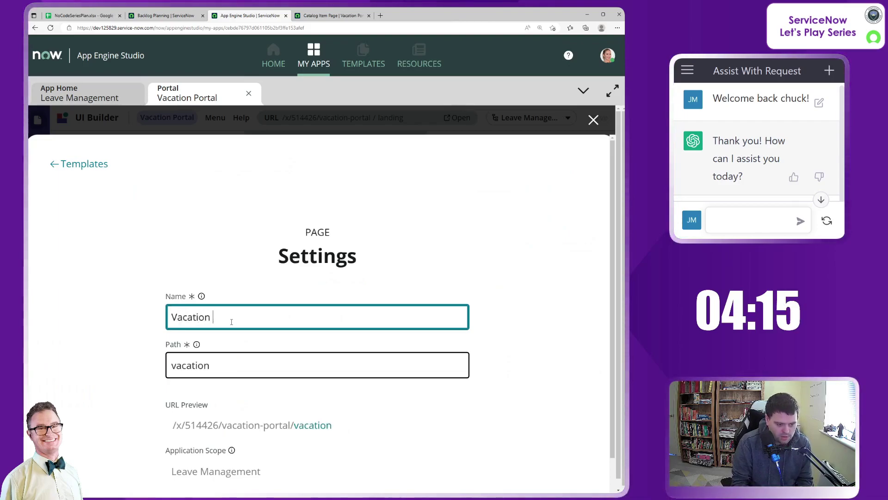
type("Requests")
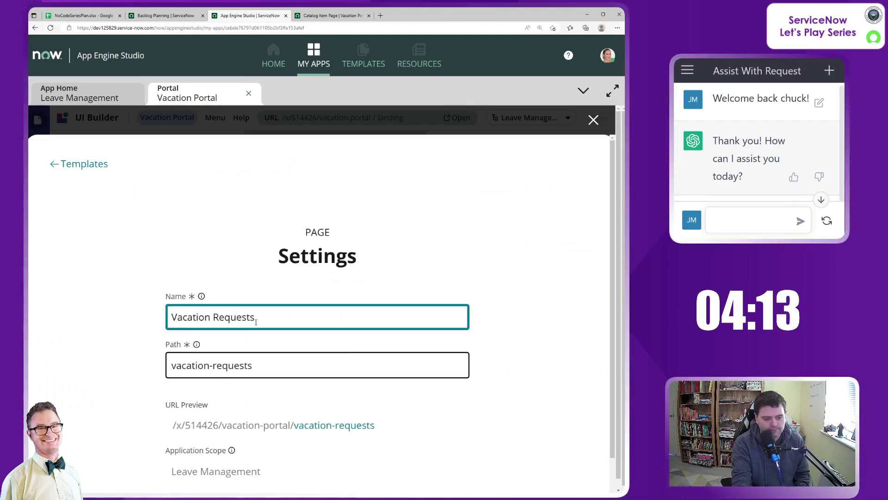
left_click(499, 355)
scroll(500, 359, "down", 1)
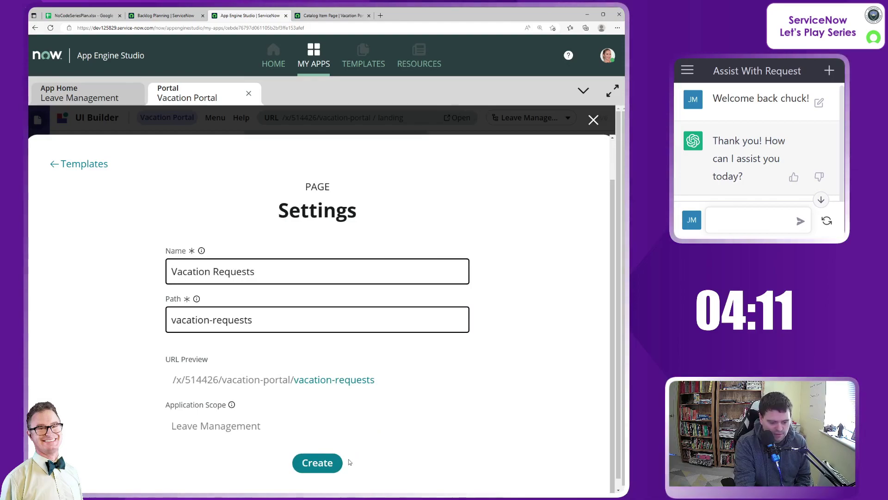
left_click(332, 463)
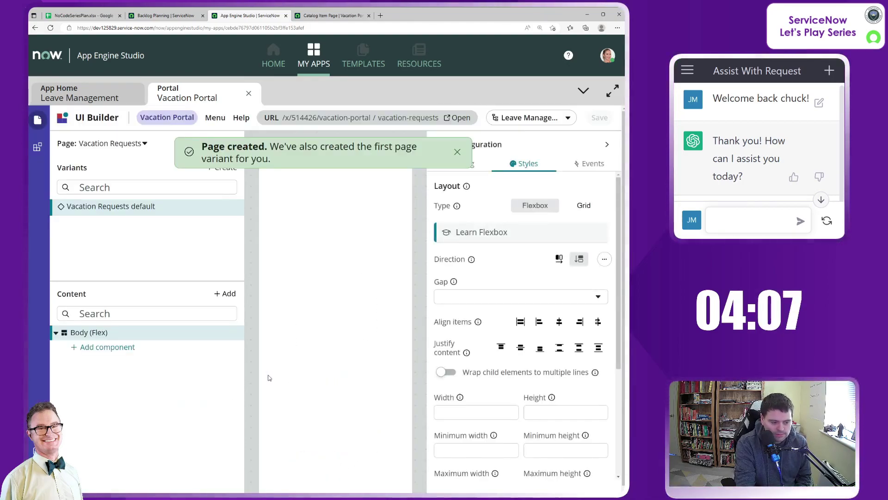
Step: Dismiss the page-created notice and start another blank page
left_click(458, 153)
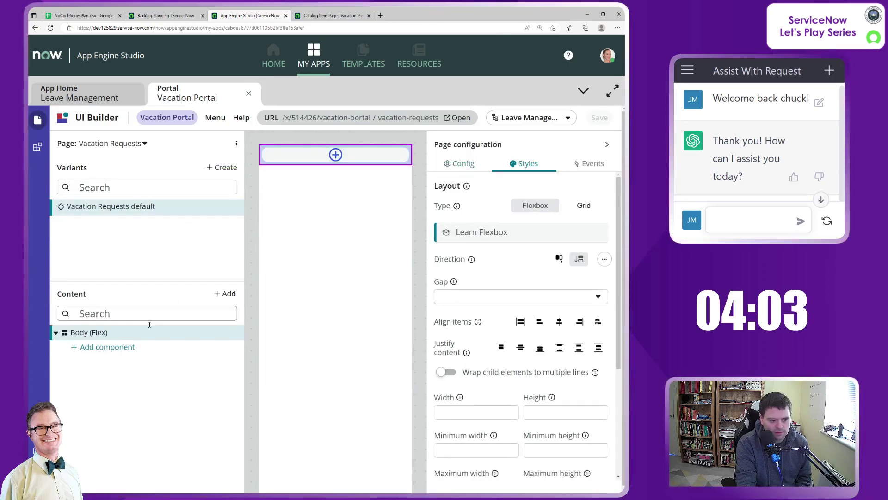
left_click(236, 143)
left_click(261, 236)
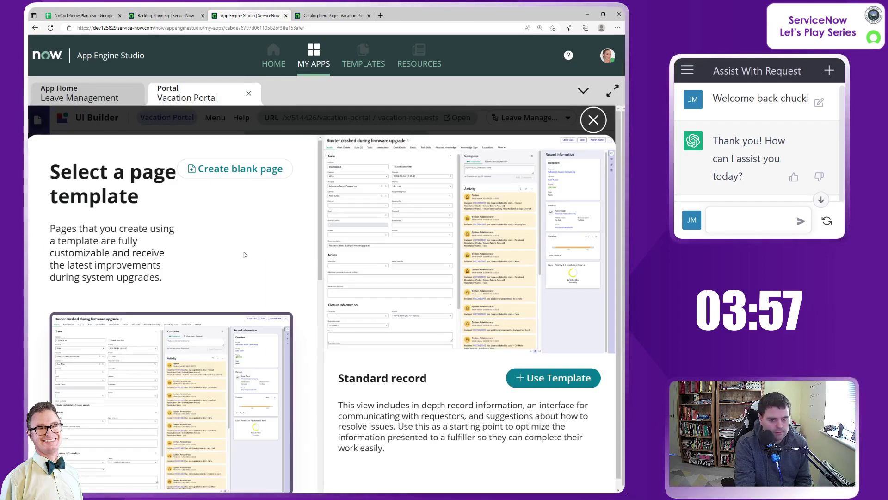
left_click(240, 169)
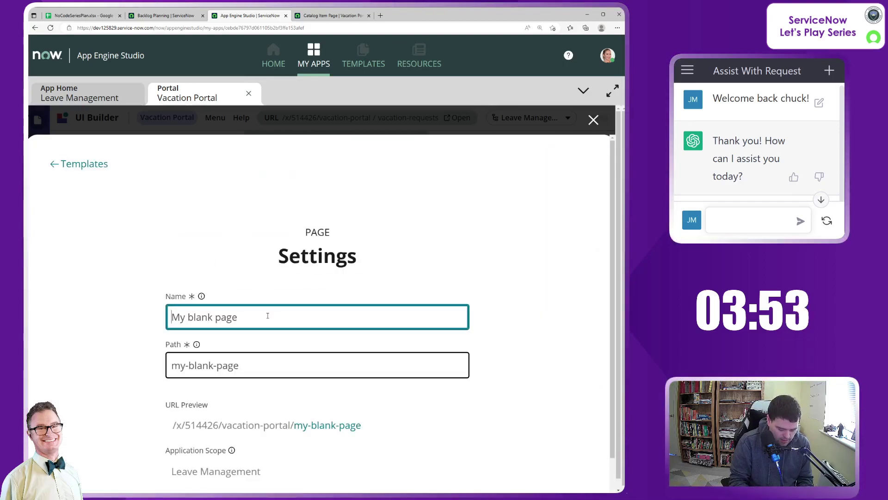
Step: Name the blank page 'Vacation Calendar', path vacation-calendar, and create it
type("Vacti")
key("BackSpace")
key("BackSpace")
type("ation ")
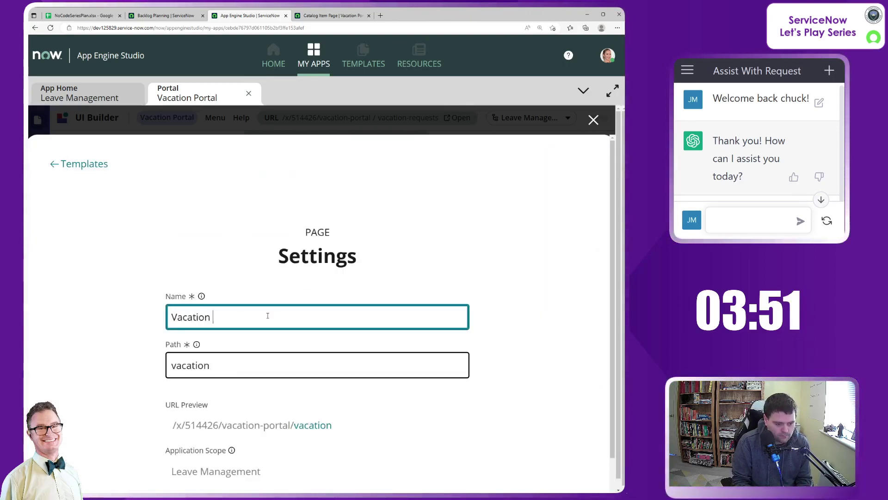
type("C")
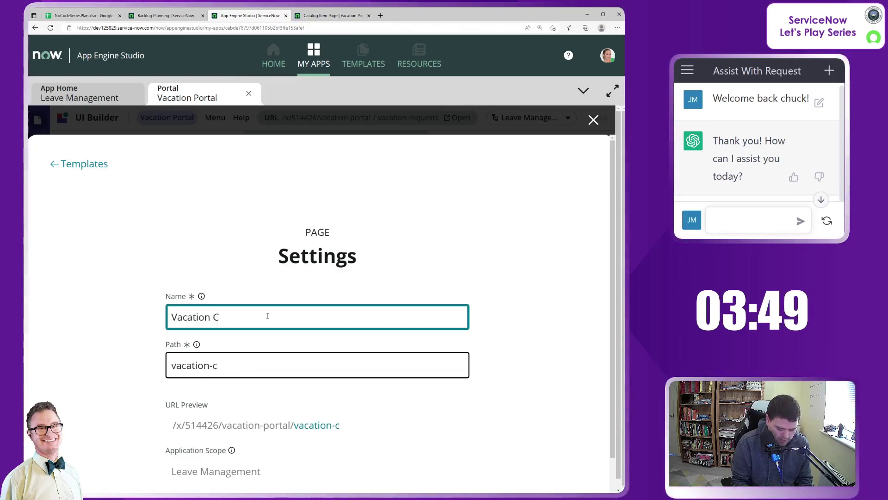
type("alend")
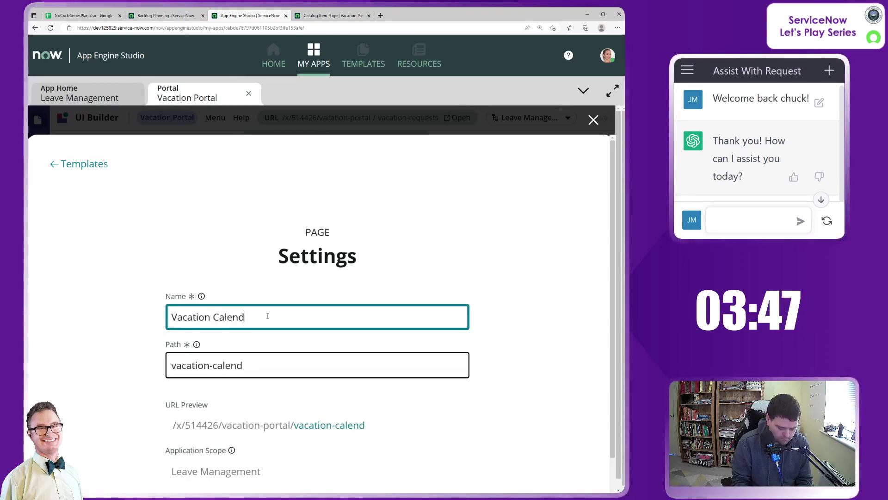
type("ar")
scroll(416, 384, "down", 1)
left_click(319, 463)
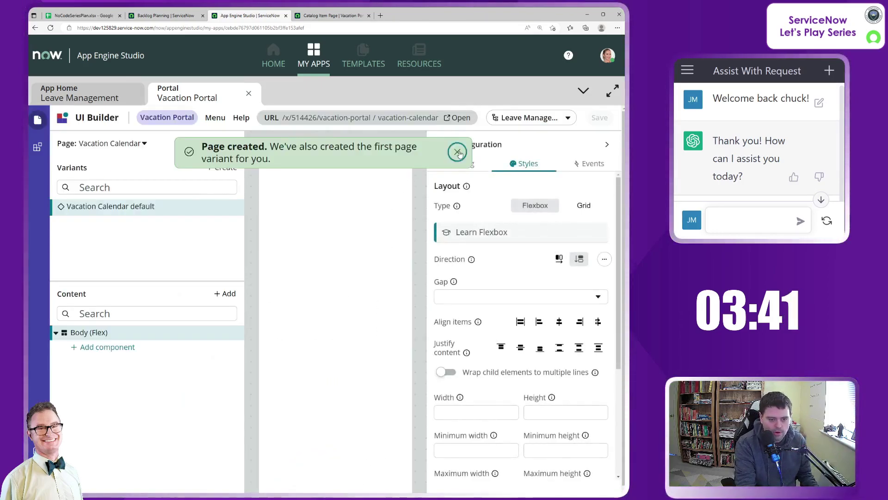
left_click(458, 152)
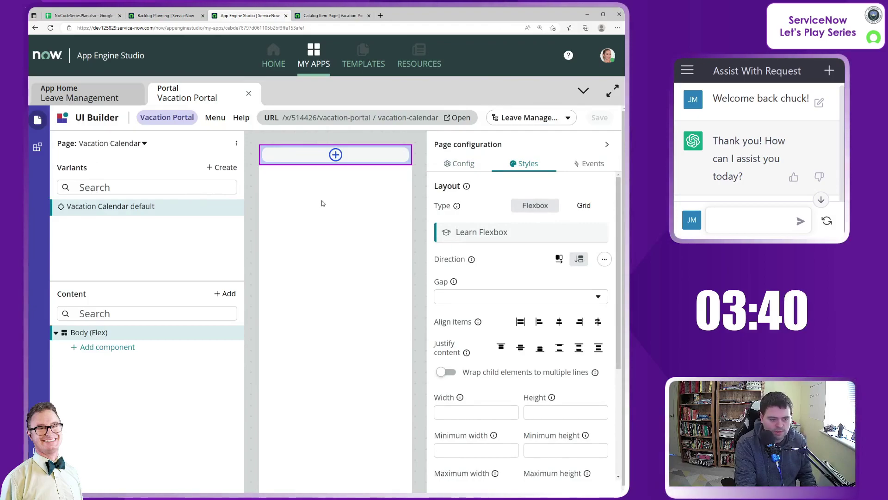
left_click(145, 144)
Step: On the Landing Page, select the New Vacation Button in Bottom Section and show its events
left_click(117, 207)
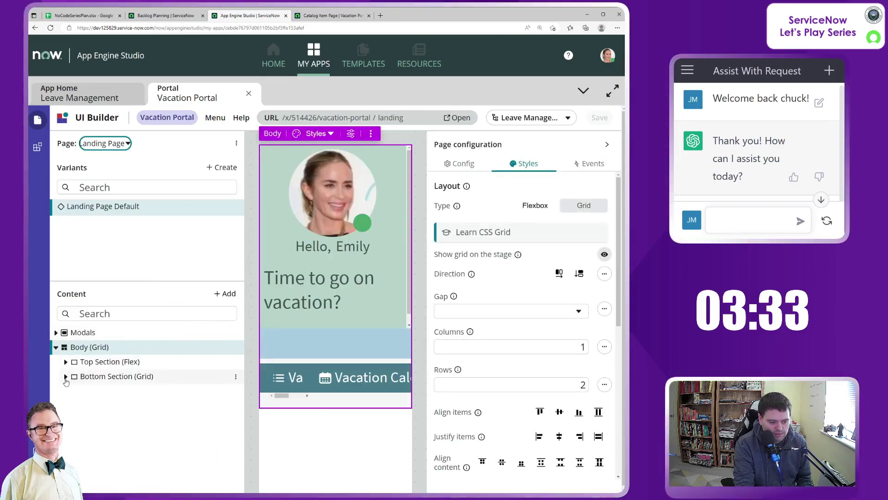
left_click(66, 377)
left_click(126, 391)
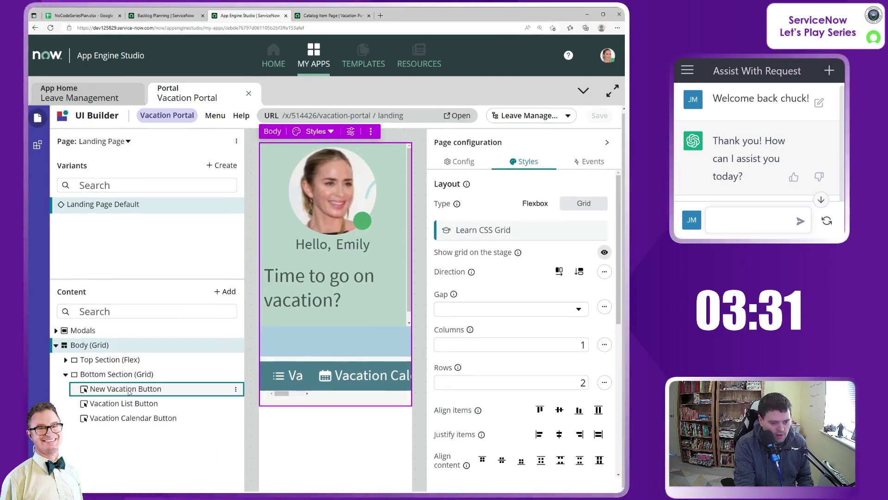
scroll(129, 393, "down", 1)
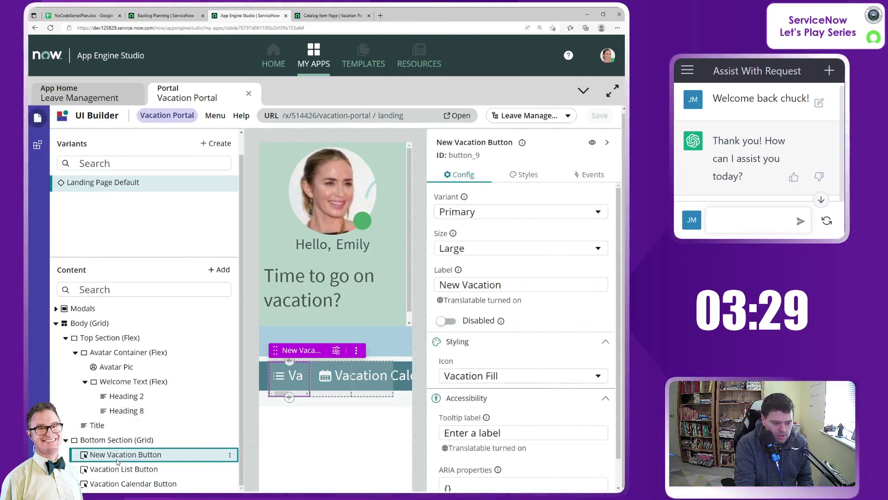
left_click(590, 176)
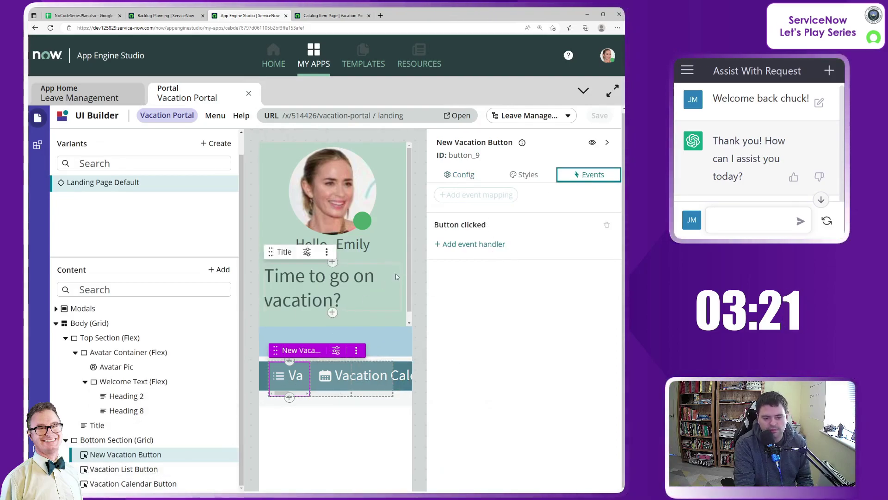
left_click(461, 178)
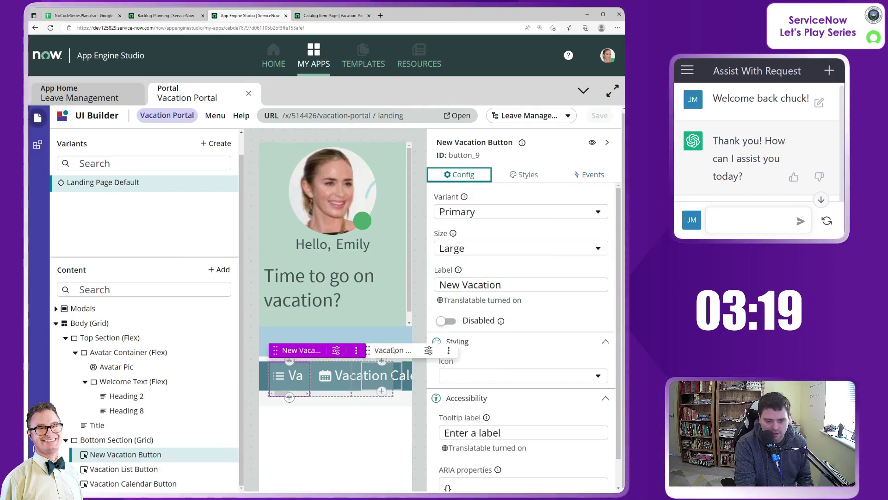
left_click(589, 175)
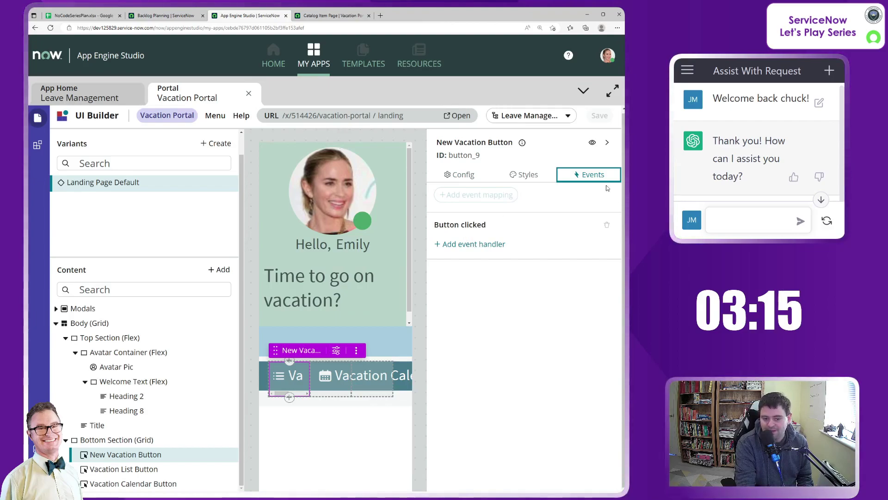
Step: Add a link-to-destination handler to the button click, targeting the Catalog Item Page
left_click(486, 245)
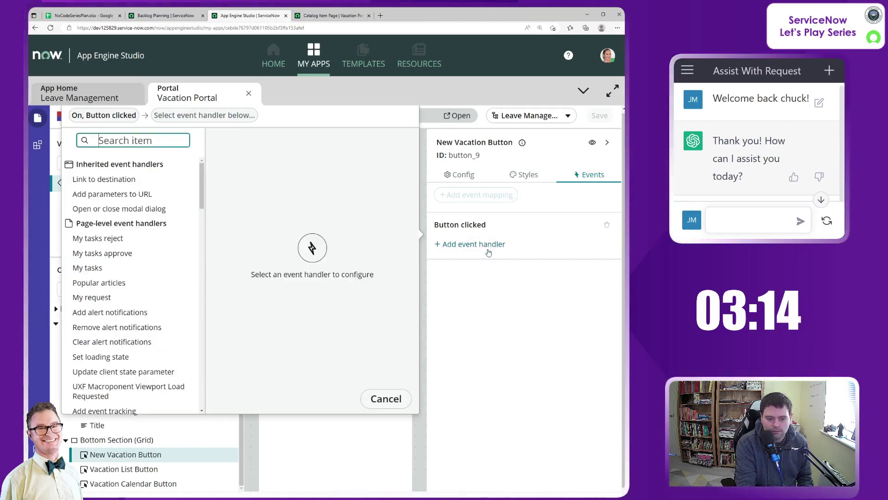
left_click(100, 184)
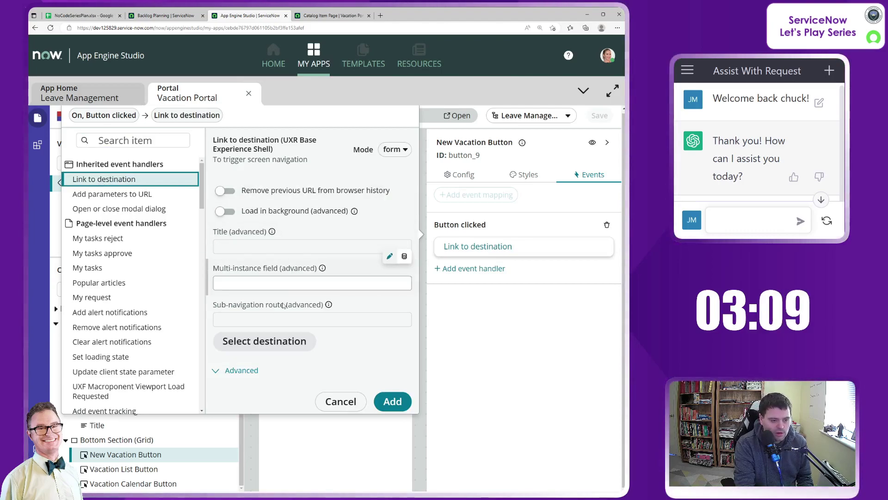
left_click(273, 341)
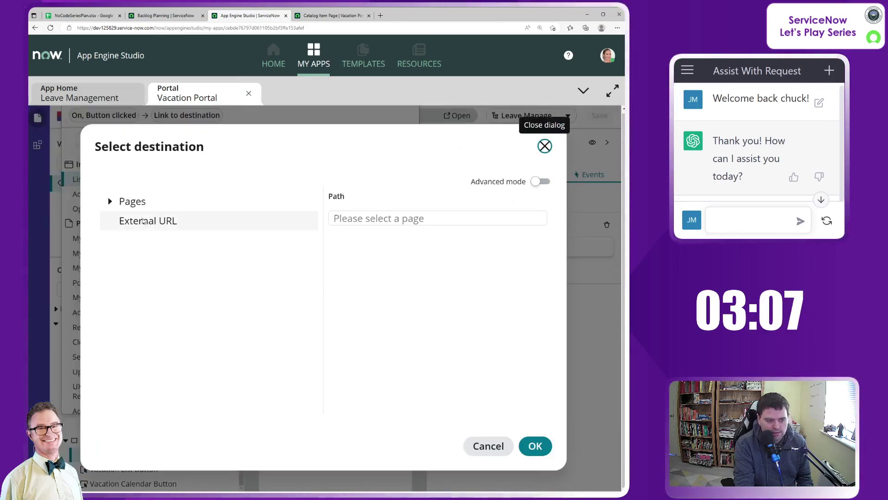
left_click(110, 202)
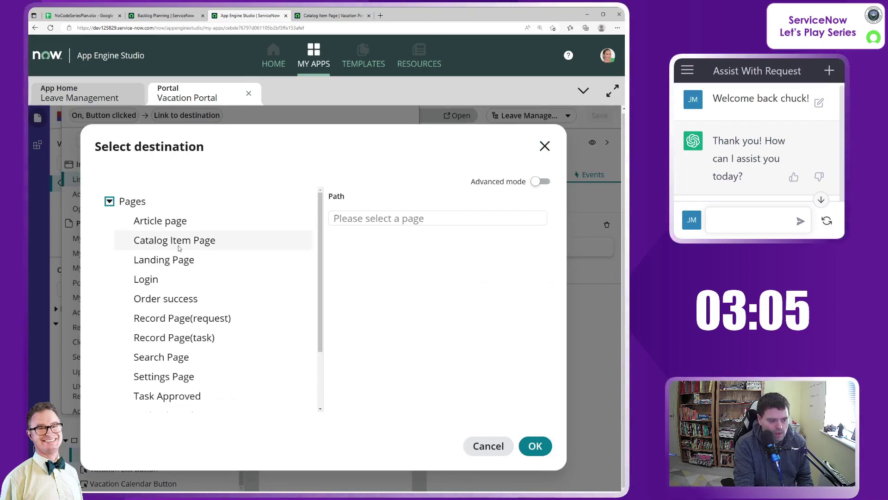
left_click(149, 244)
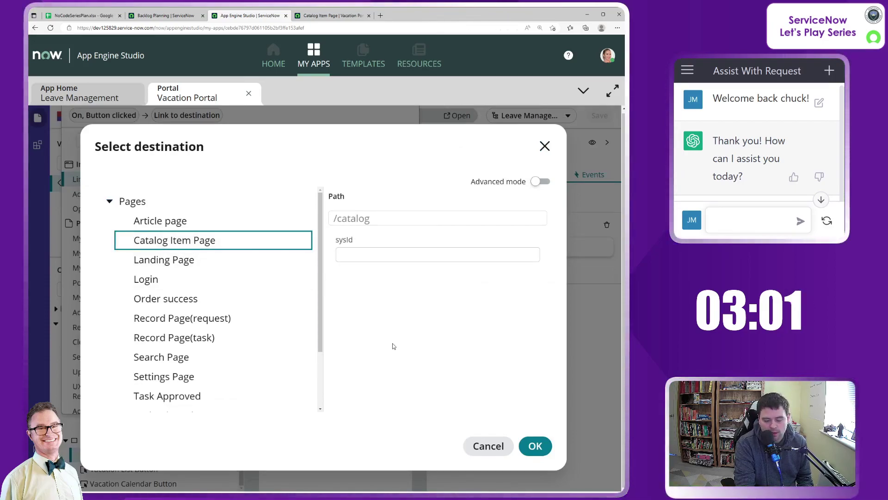
mouse_move(399, 252)
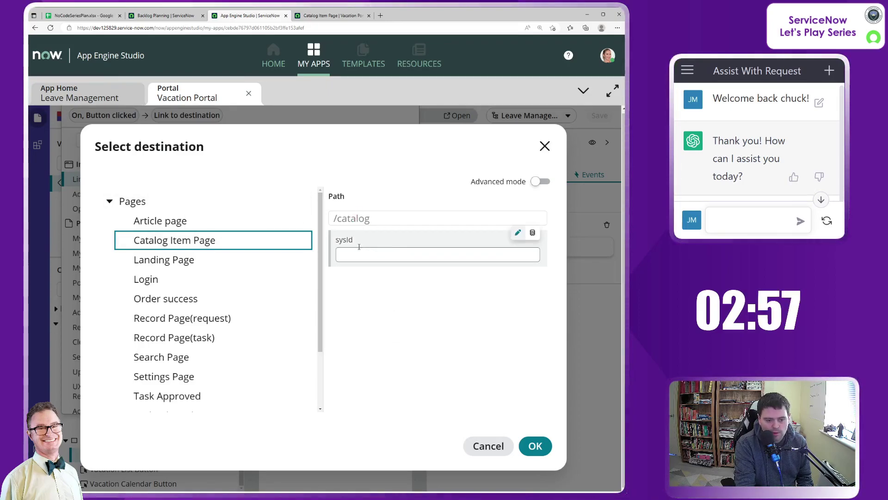
left_click(539, 182)
left_click(539, 182)
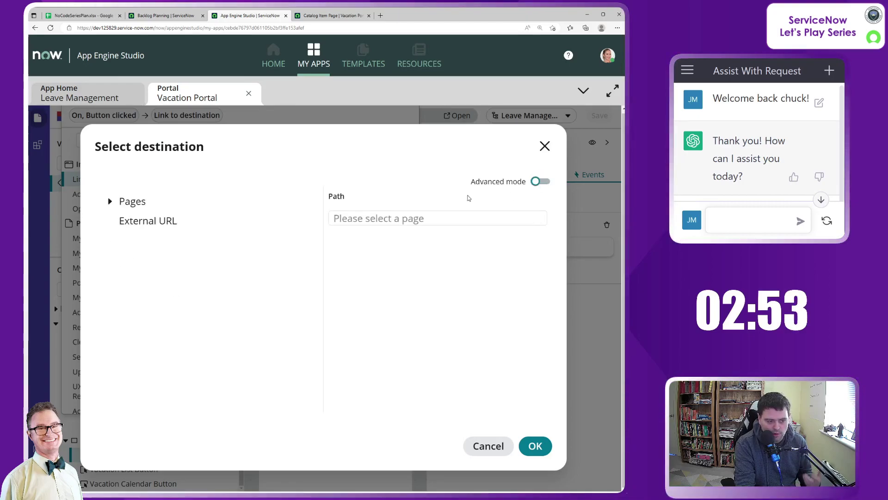
left_click(110, 200)
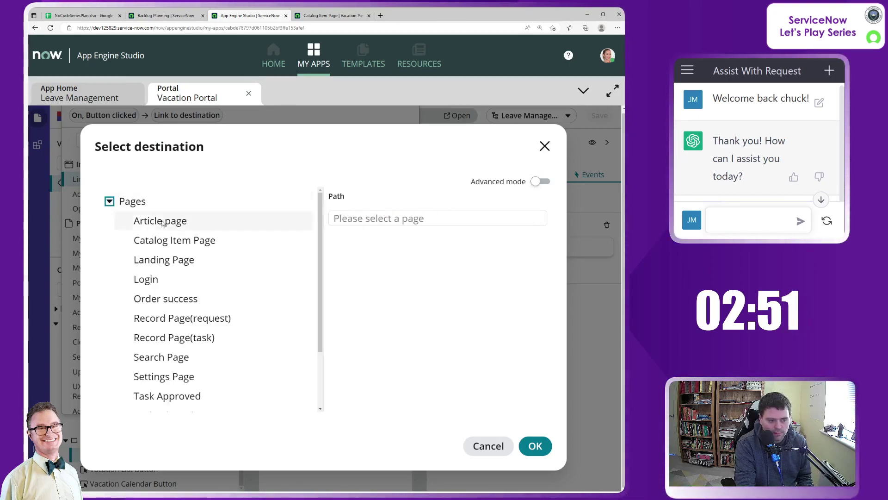
left_click(199, 245)
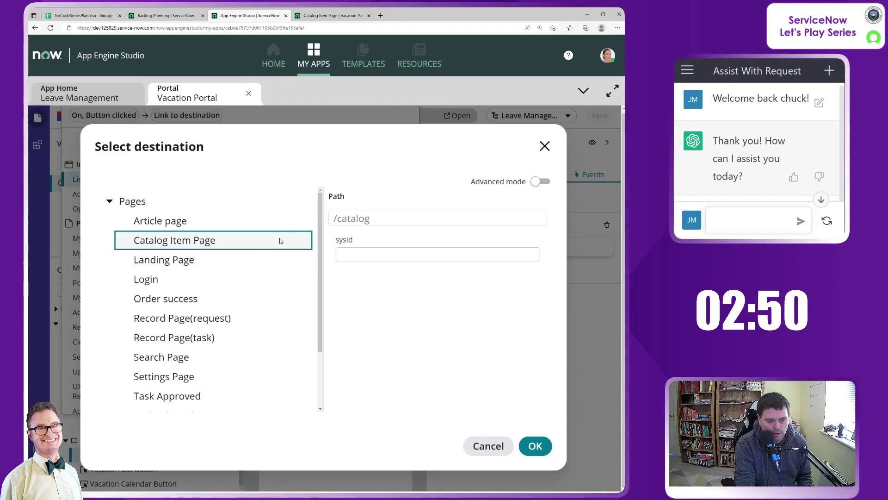
Step: Paste the vacation catalog item's sysId, add the /catalog handler, and save the landing page
left_click(374, 253)
left_click(374, 253)
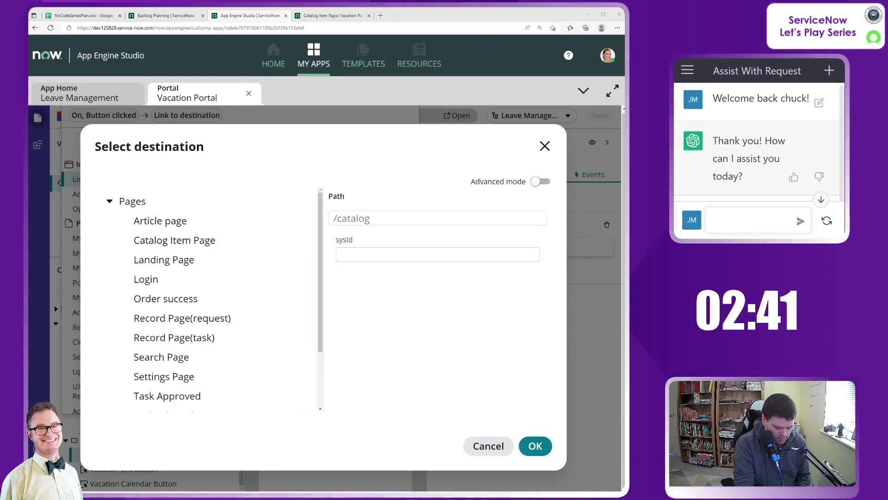
left_click(409, 257)
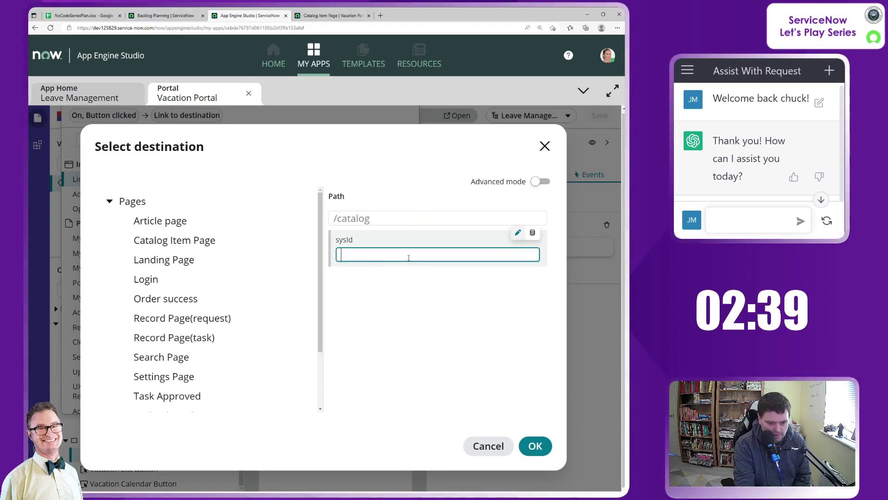
type("02c6f7af97d061105b2bf3ffe153afe2")
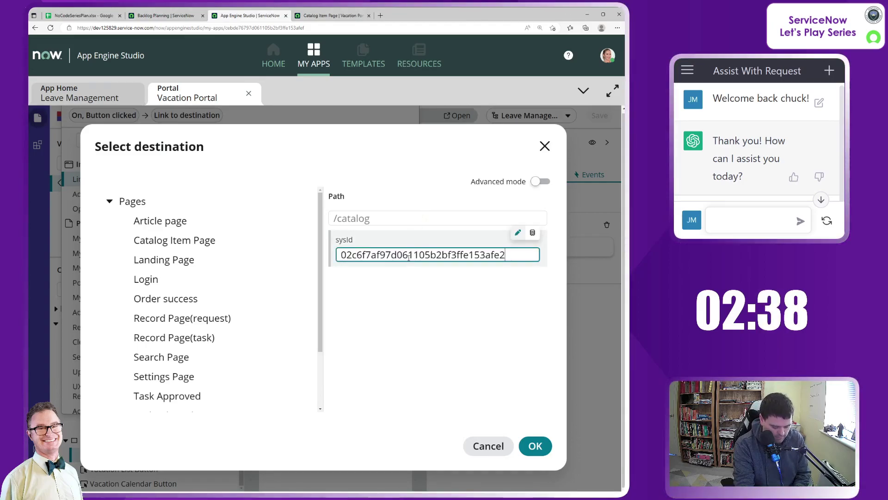
left_click(537, 446)
scroll(407, 359, "down", 2)
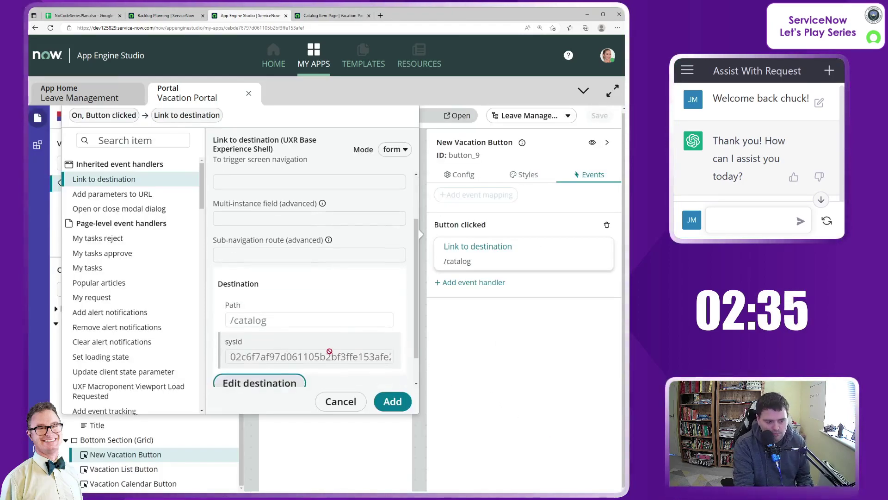
left_click(393, 402)
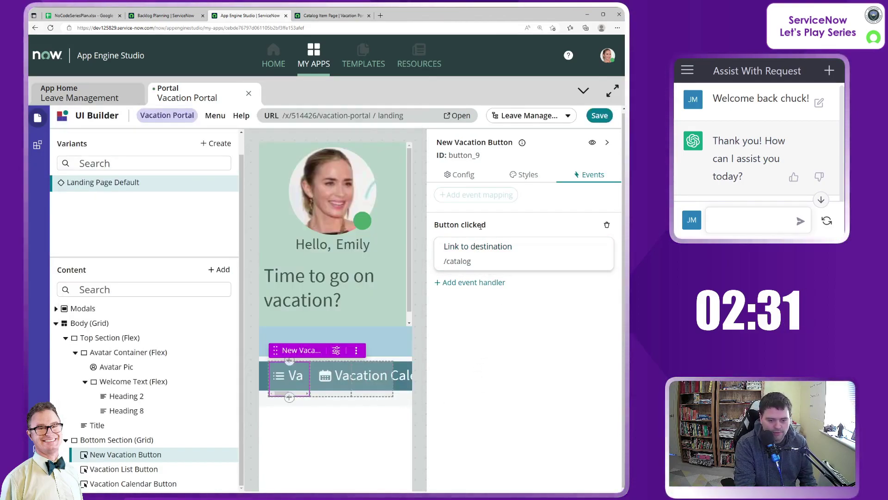
left_click(600, 116)
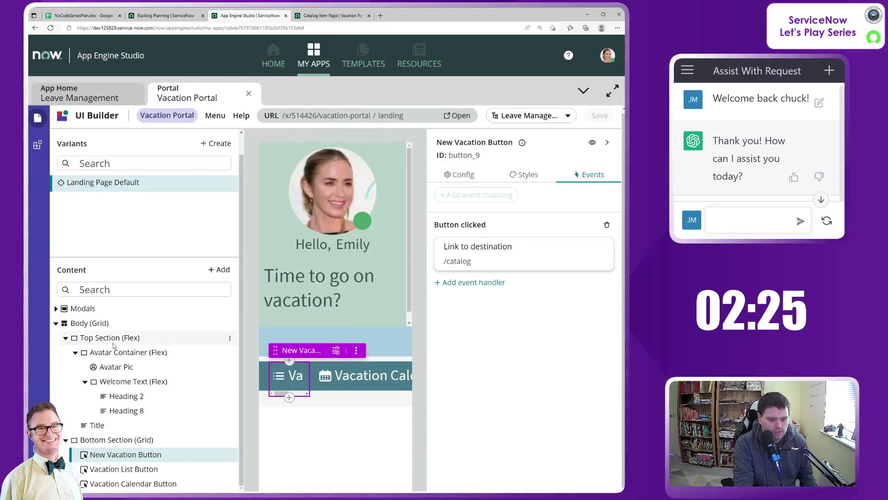
Step: Link the Vacation List Button's Button clicked event to the Vacation Requests page (/vacation-requests)
left_click(124, 469)
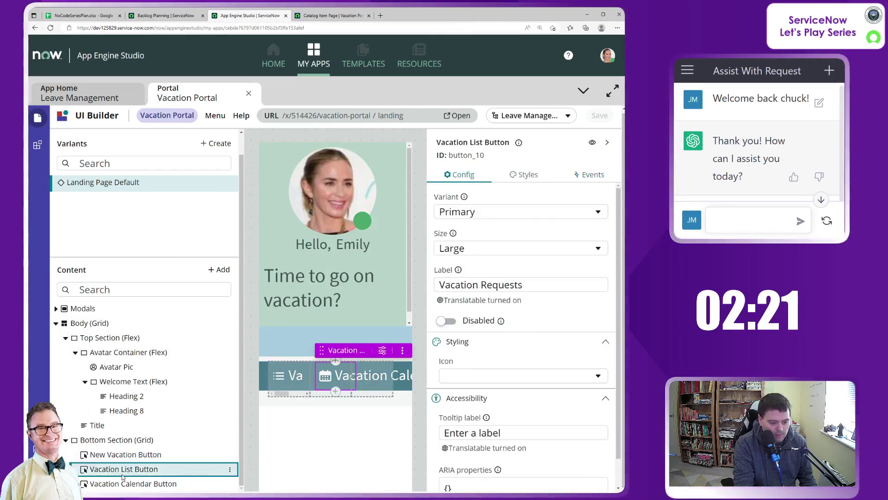
left_click(594, 174)
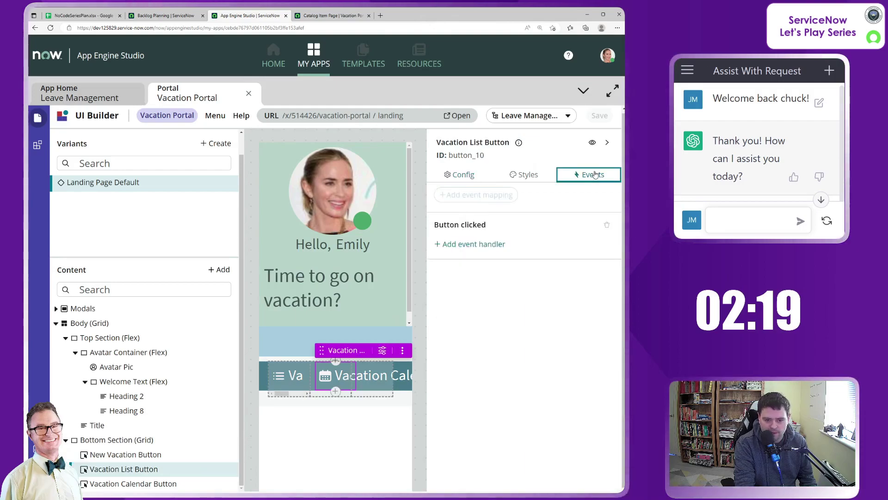
left_click(495, 244)
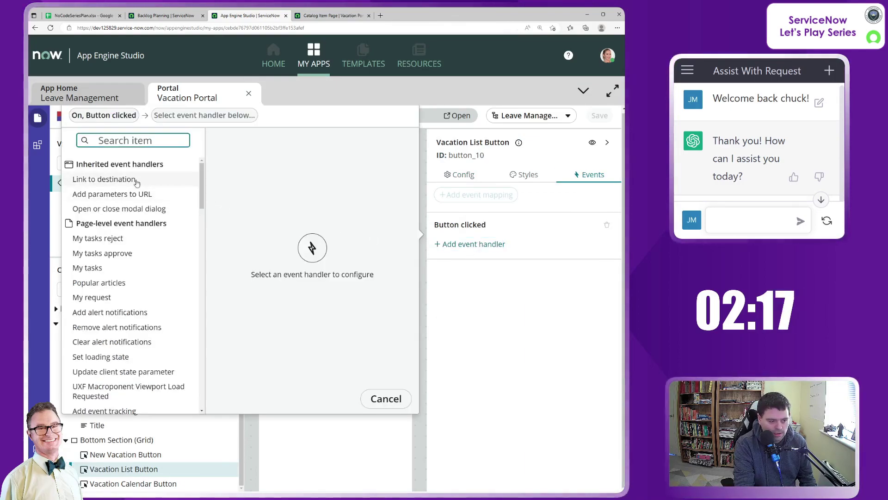
left_click(107, 181)
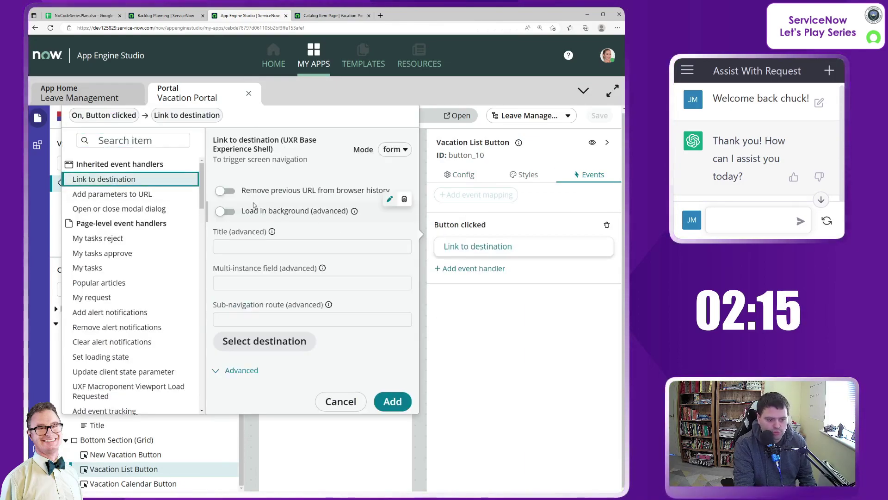
left_click(267, 341)
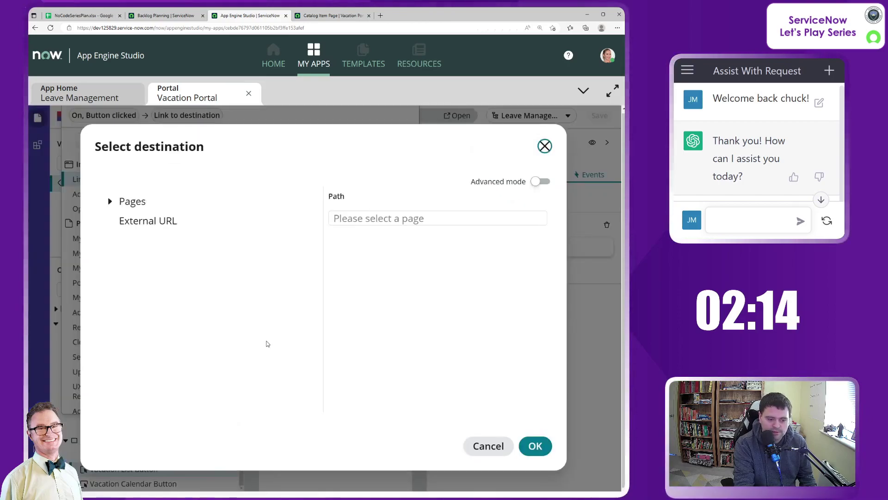
left_click(109, 202)
scroll(204, 294, "down", 3)
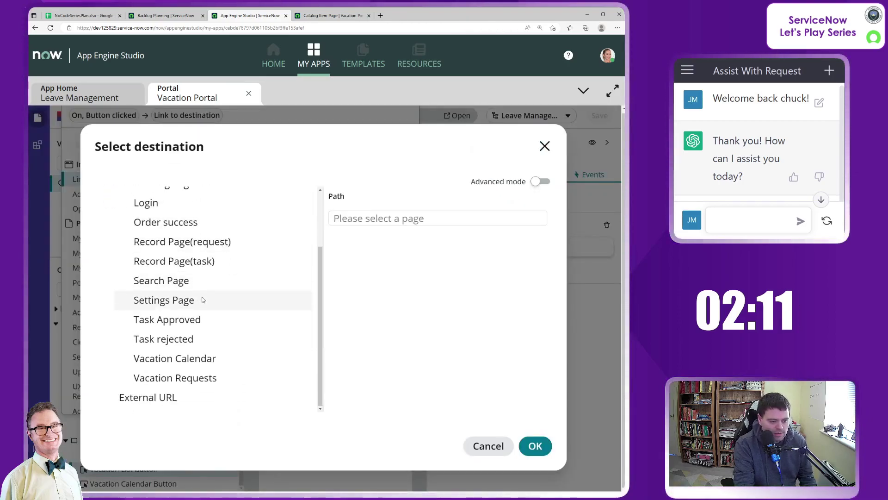
left_click(204, 377)
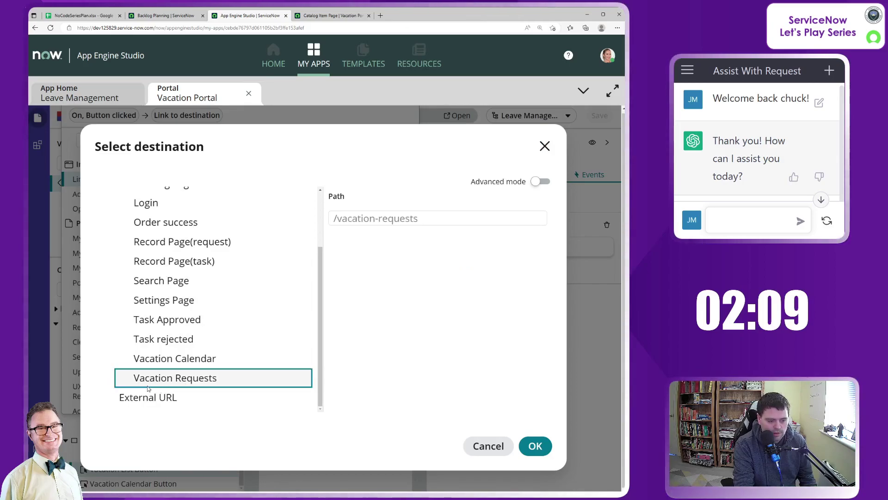
left_click(535, 446)
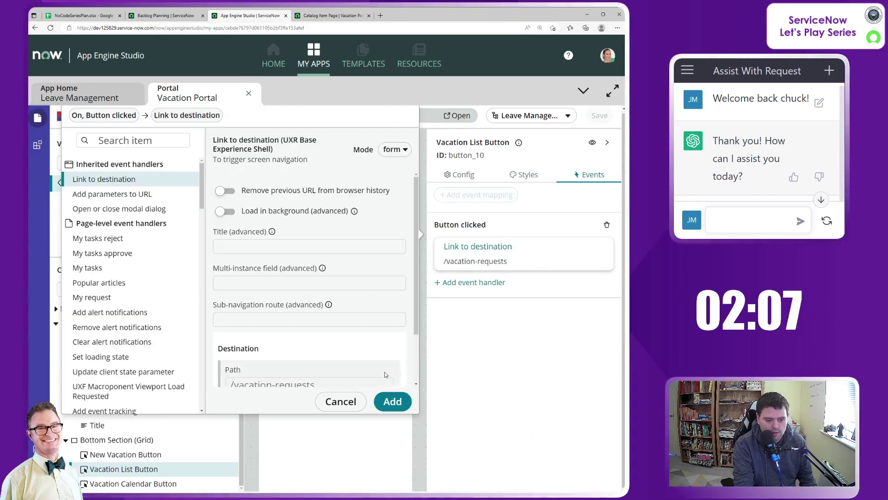
left_click(392, 402)
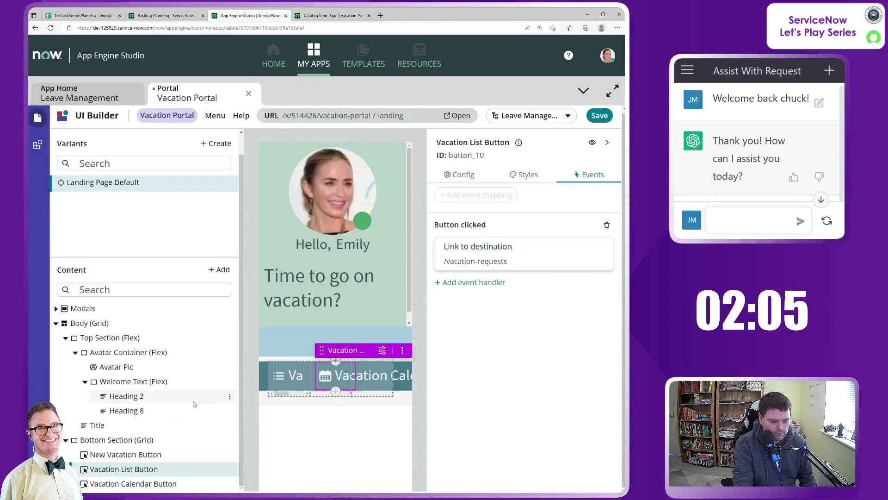
Step: Link the Vacation Calendar Button's click to /vacation-calendar and save the landing page
left_click(141, 484)
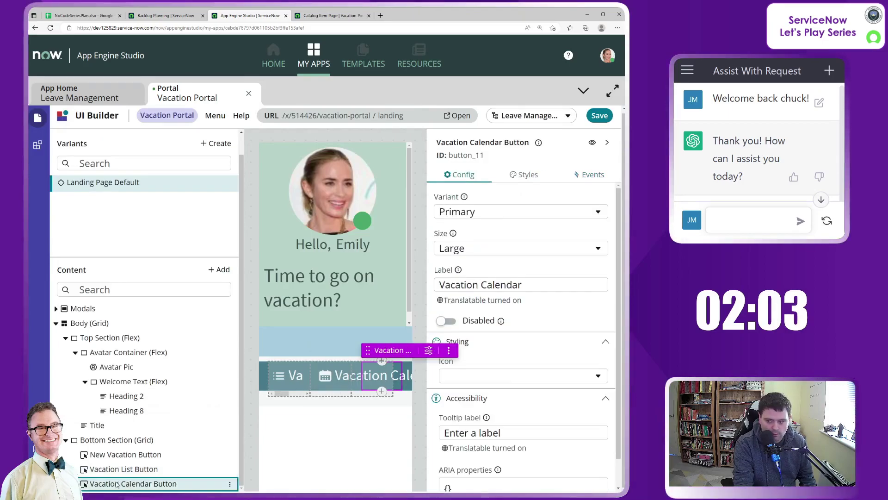
left_click(588, 175)
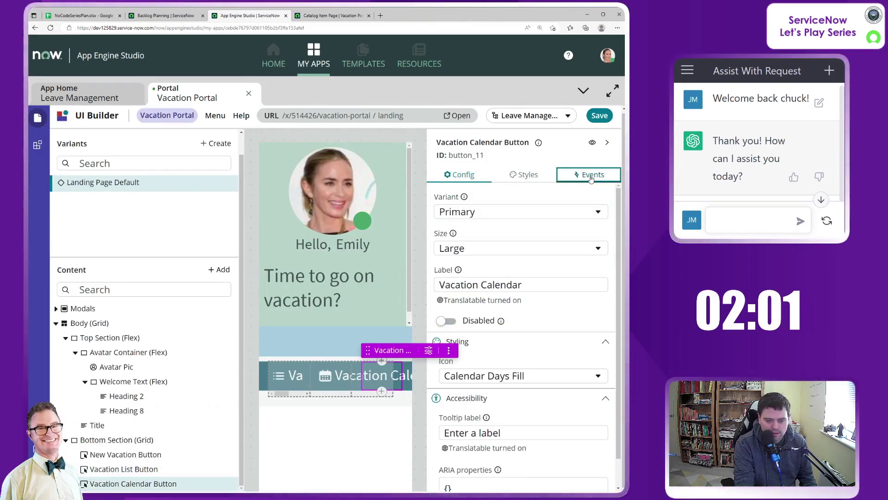
left_click(467, 244)
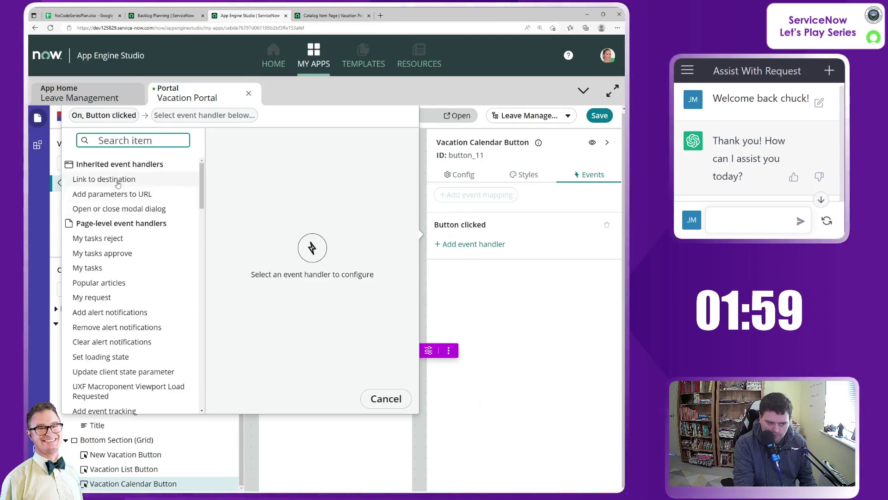
scroll(145, 303, "down", 5)
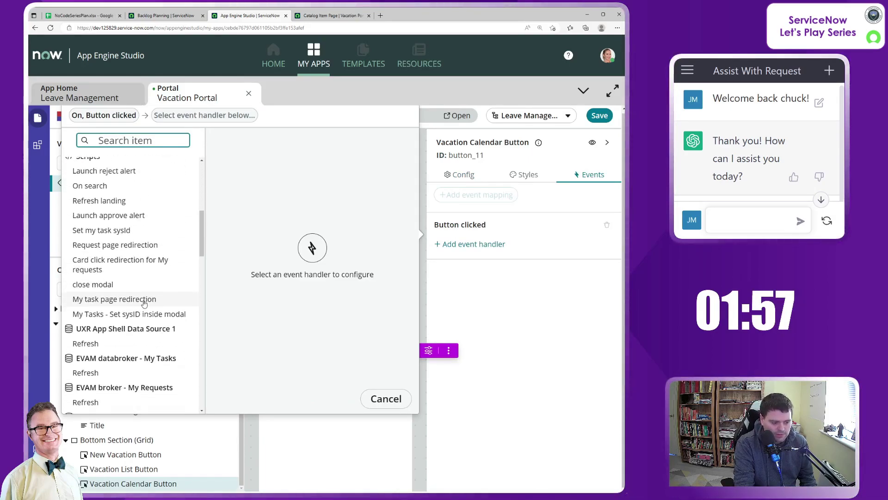
scroll(144, 301, "up", 5)
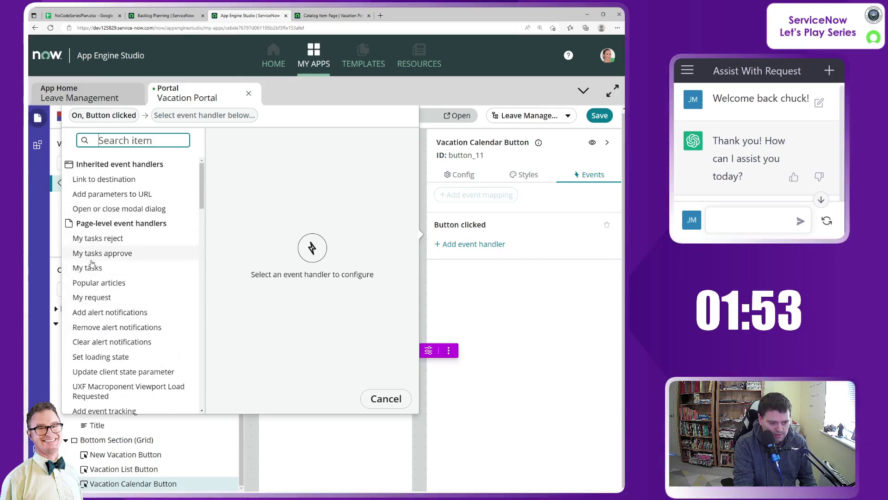
left_click(113, 183)
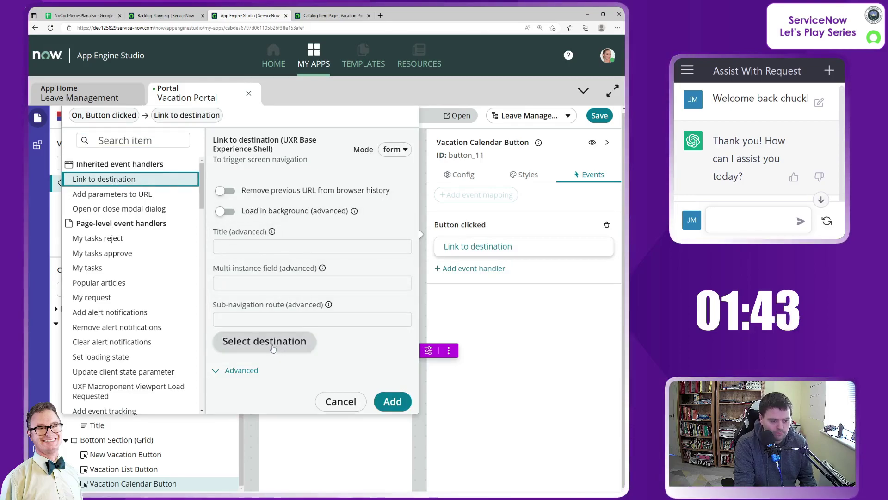
left_click(273, 348)
left_click(109, 202)
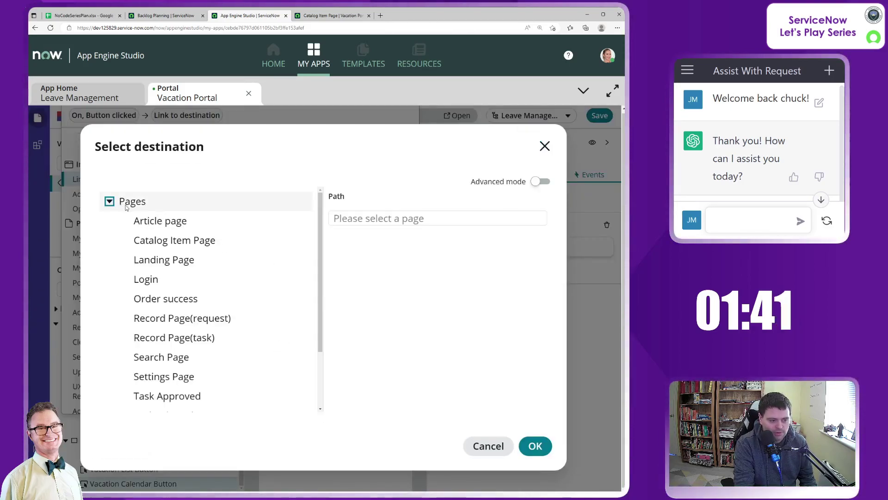
scroll(186, 359, "down", 3)
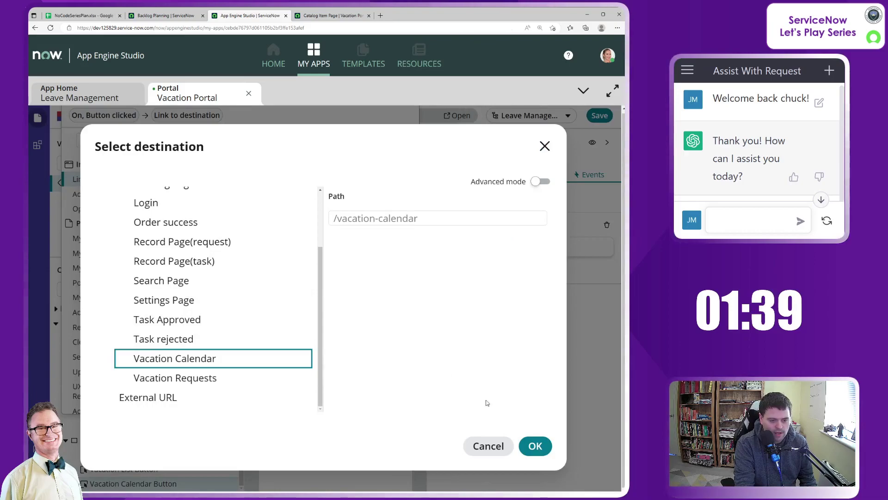
left_click(536, 446)
left_click(392, 401)
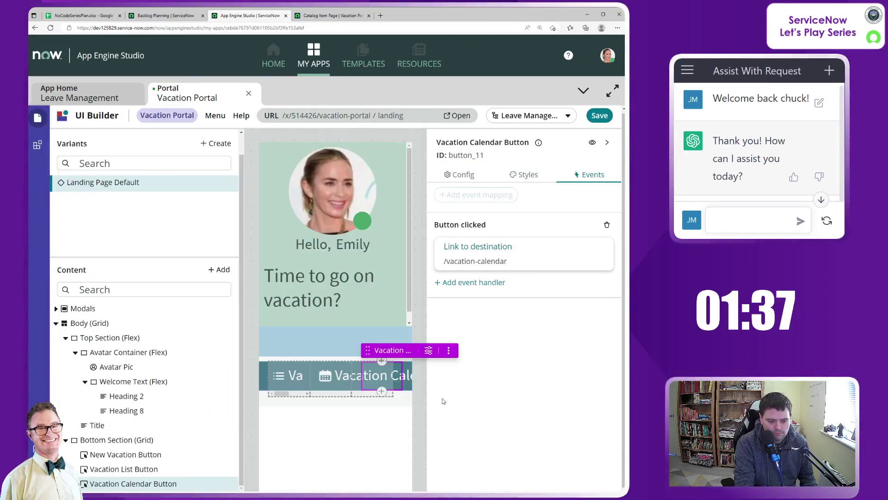
left_click(601, 117)
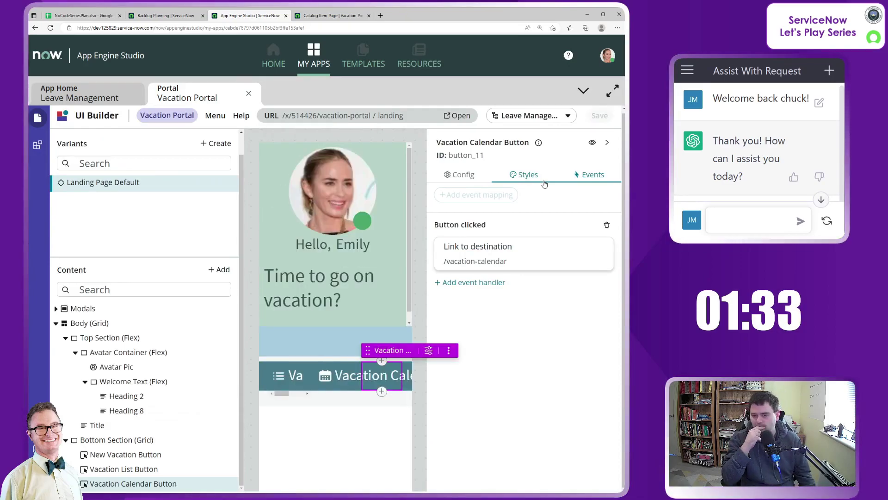
Step: Reload the live Vacation Portal landing page in its browser tab
left_click(321, 19)
left_click(268, 29)
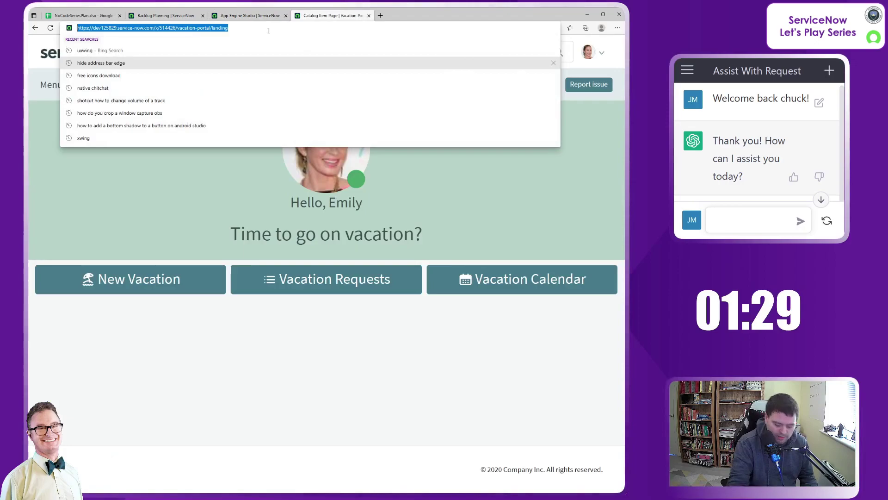
key("Return")
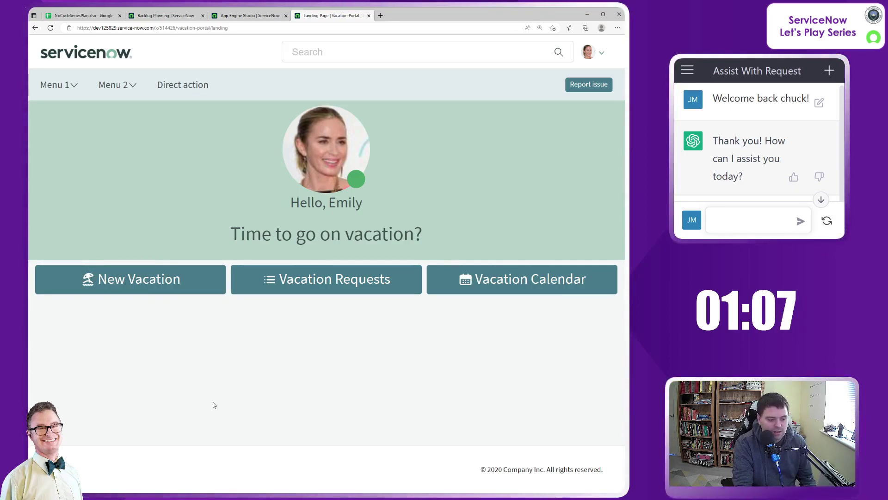
left_click(144, 286)
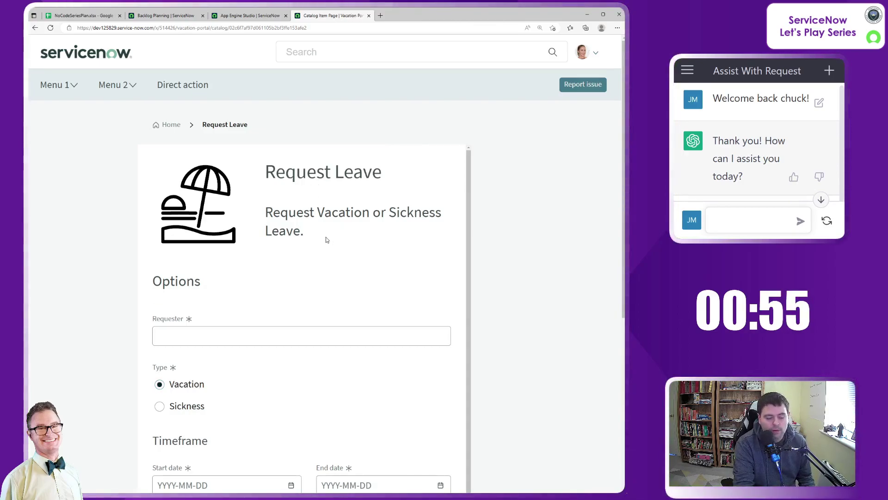
scroll(336, 246, "down", 5)
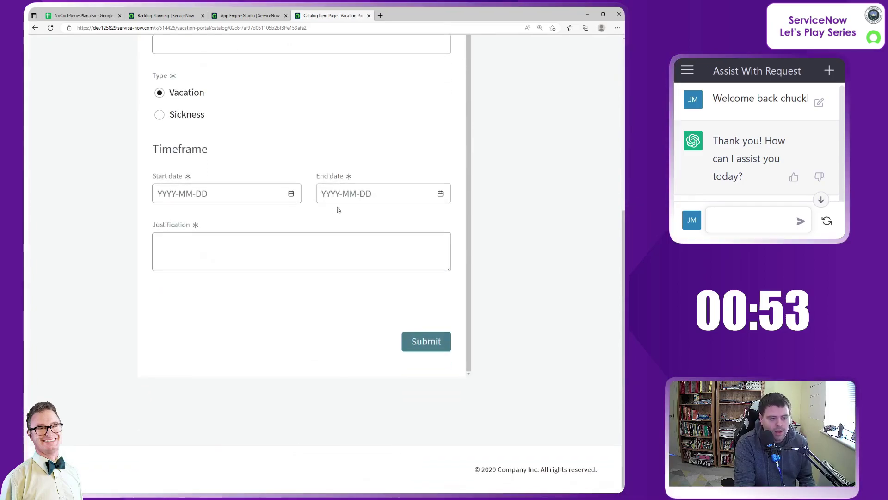
scroll(307, 182, "up", 3)
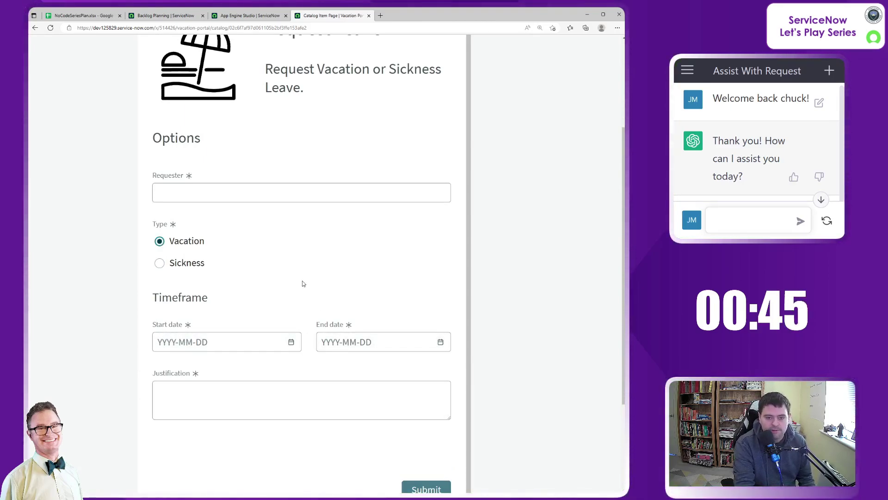
scroll(310, 282, "up", 3)
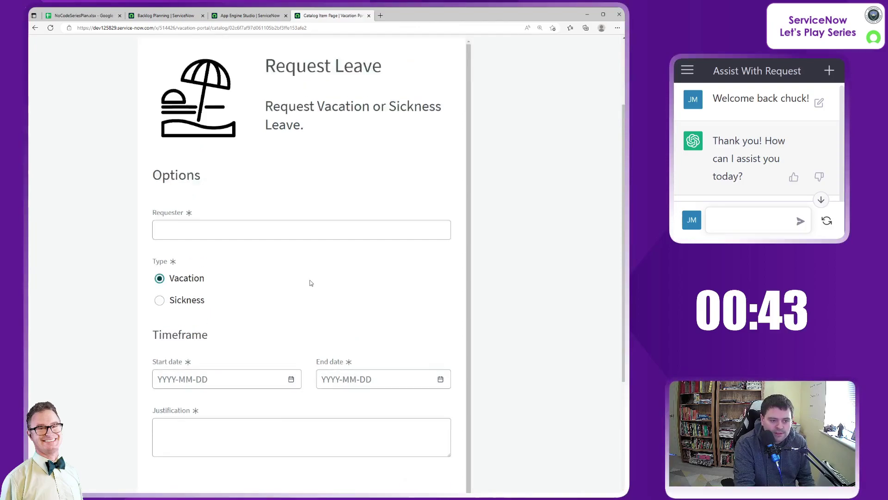
left_click(171, 125)
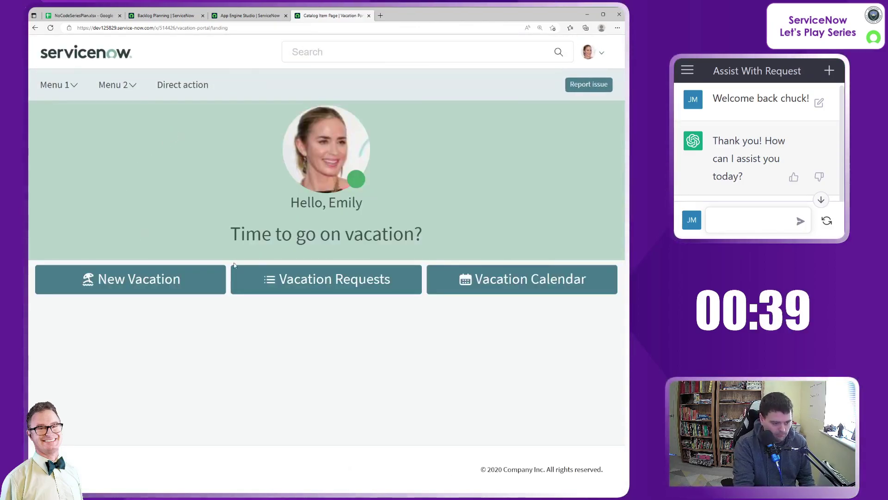
left_click(323, 289)
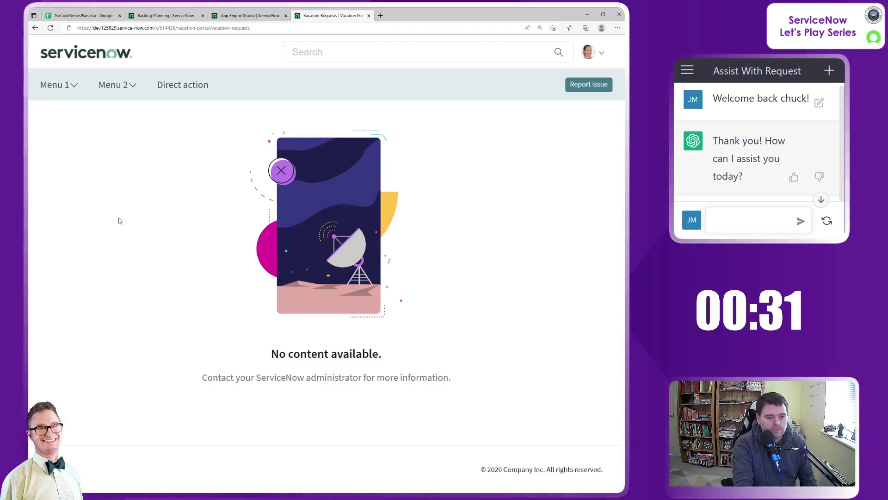
left_click(35, 28)
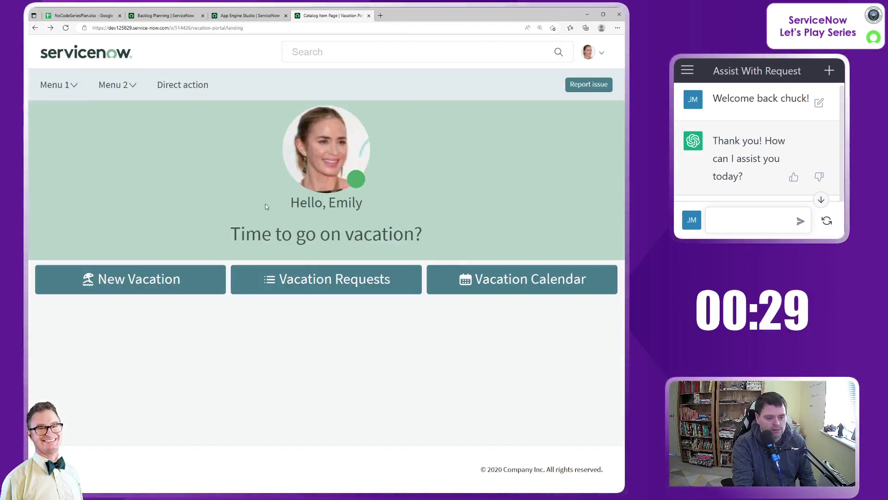
left_click(492, 289)
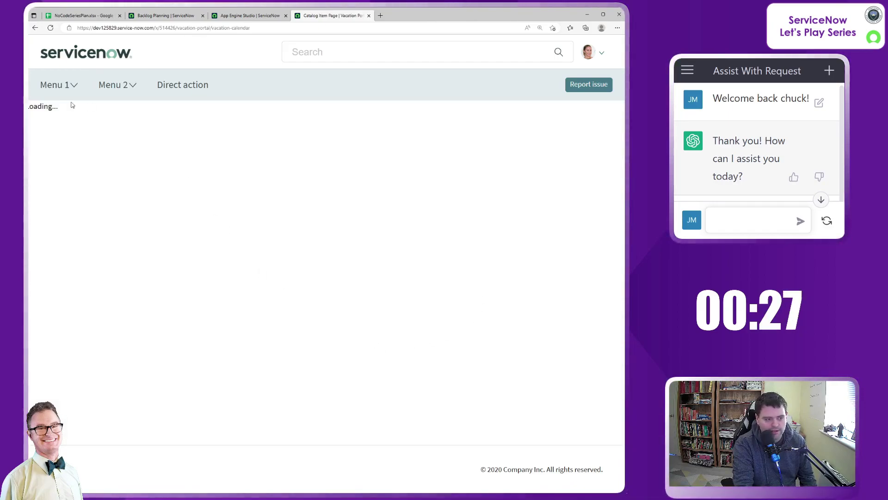
left_click(36, 28)
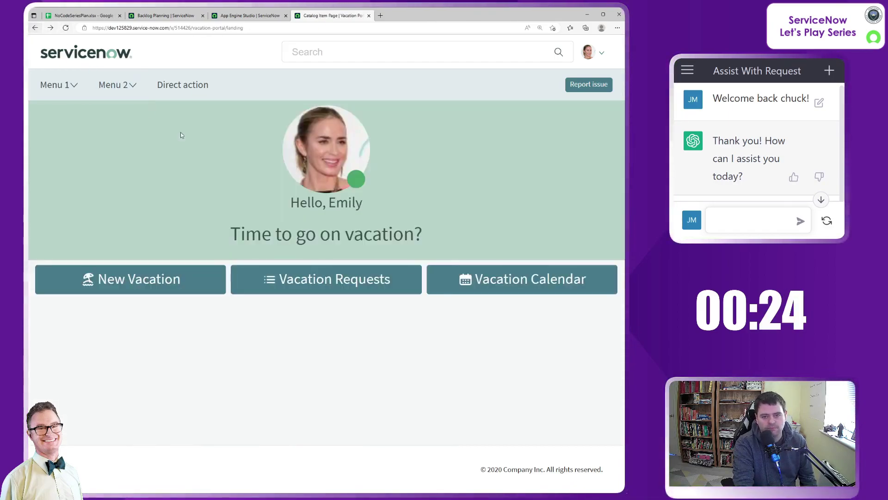
Step: Open the Vacation Requests page in UI Builder and add a Container to its body
left_click(246, 16)
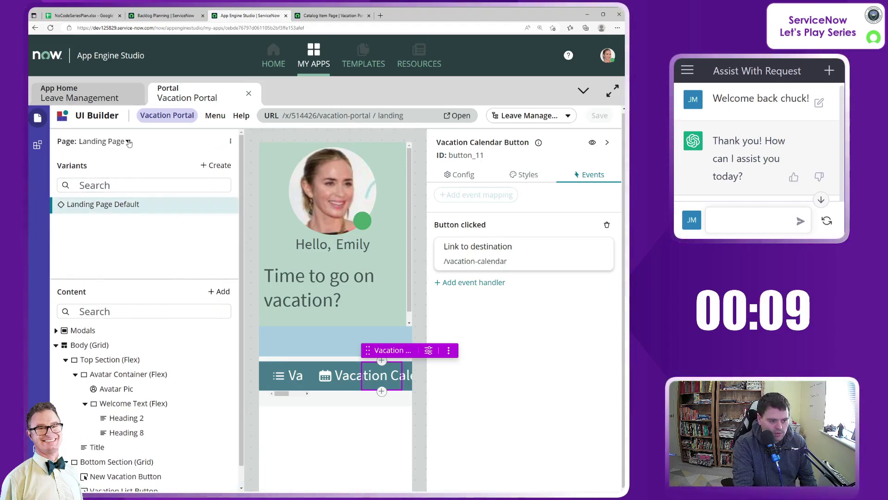
left_click(128, 142)
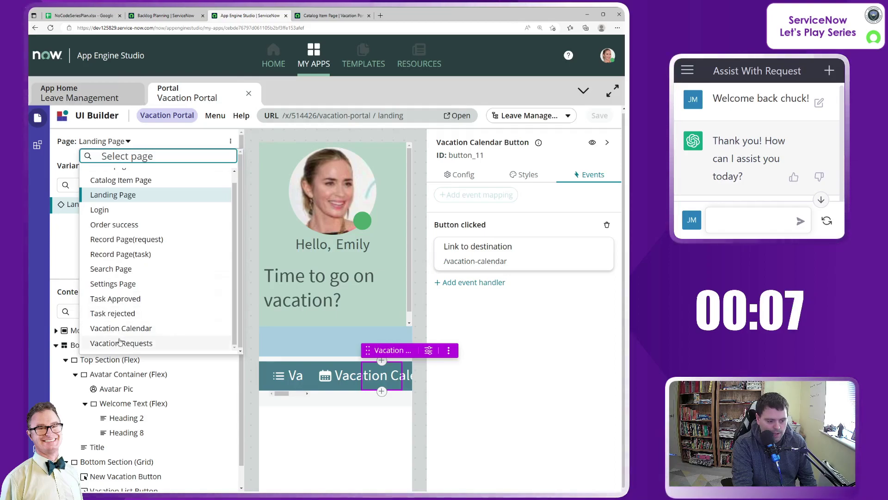
left_click(110, 343)
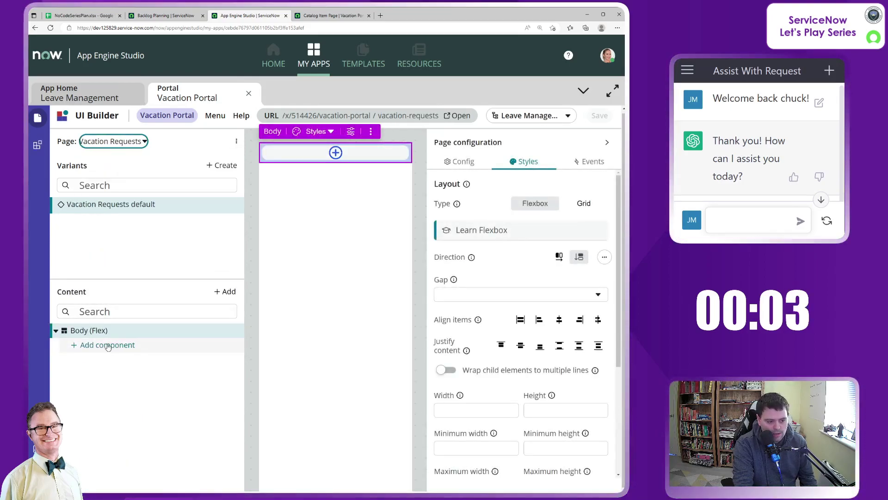
left_click(121, 346)
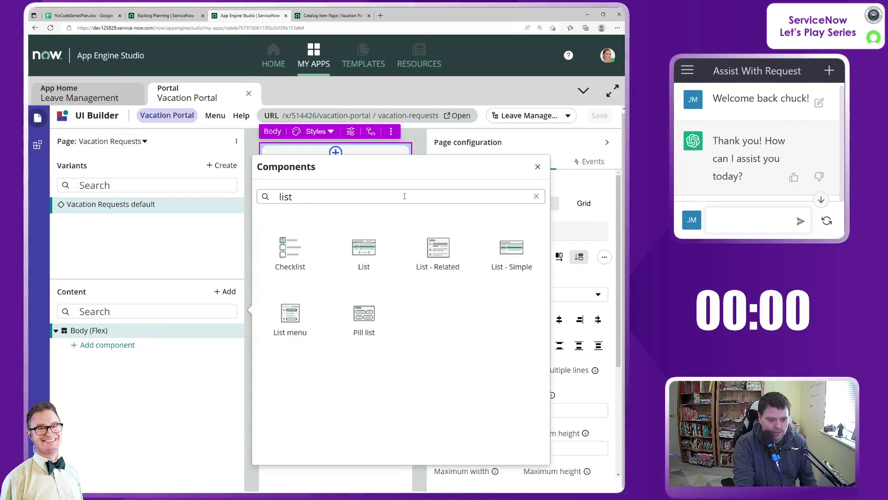
left_click(536, 197)
type("cont")
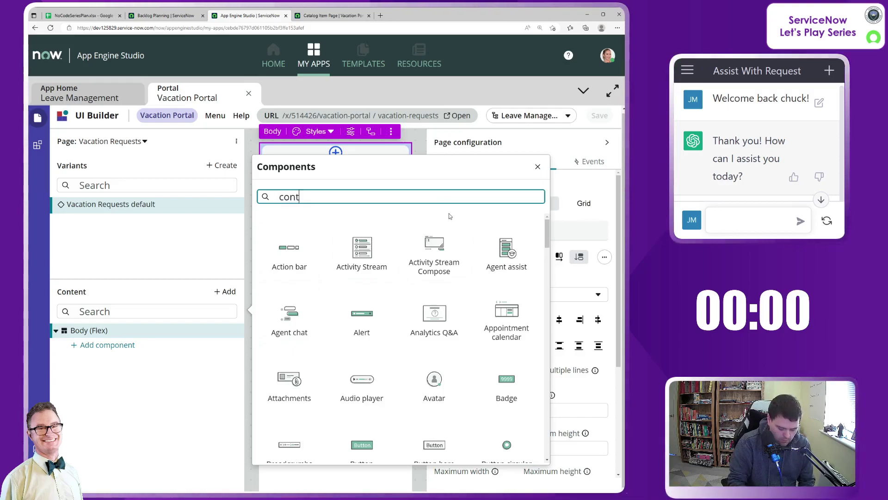
type("ainer")
left_click(447, 247)
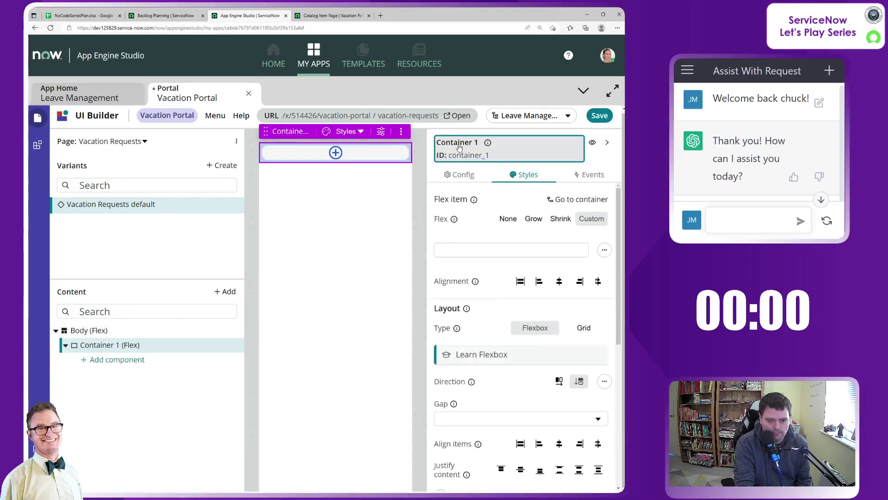
Step: Relabel the new container 'Requests Container'
left_click(459, 148)
left_click_drag(375, 215, 296, 216)
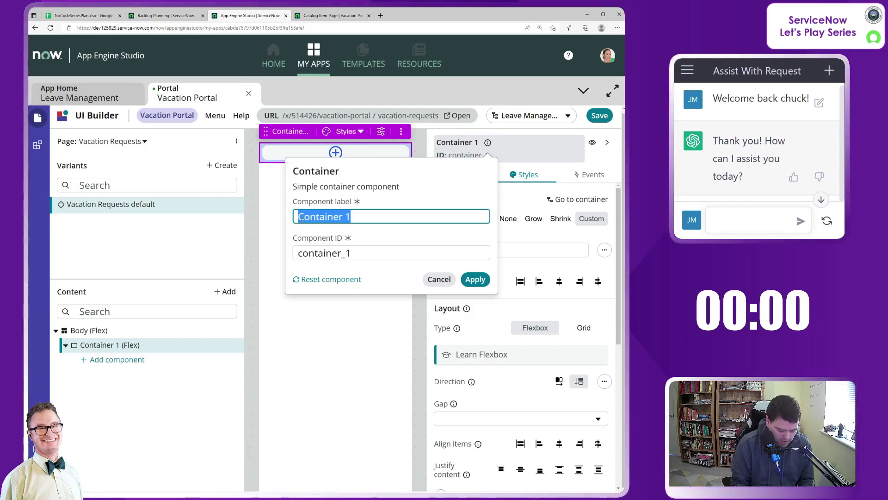
type("Request")
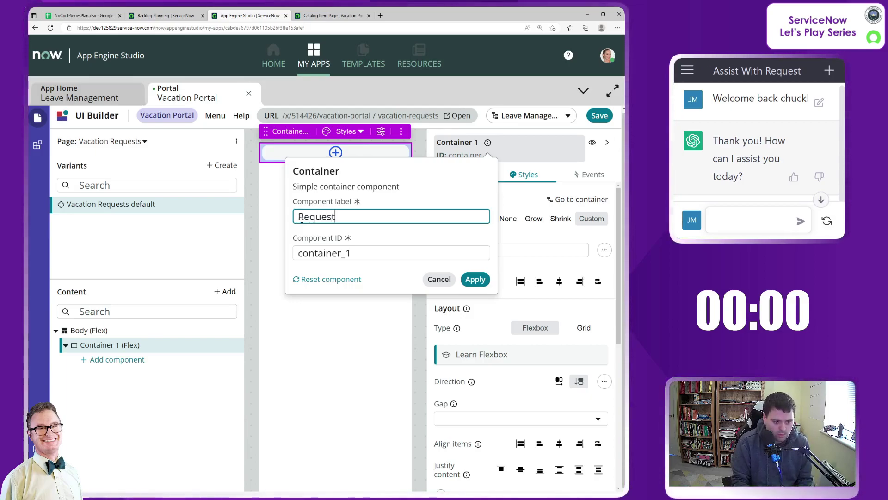
type("s Container")
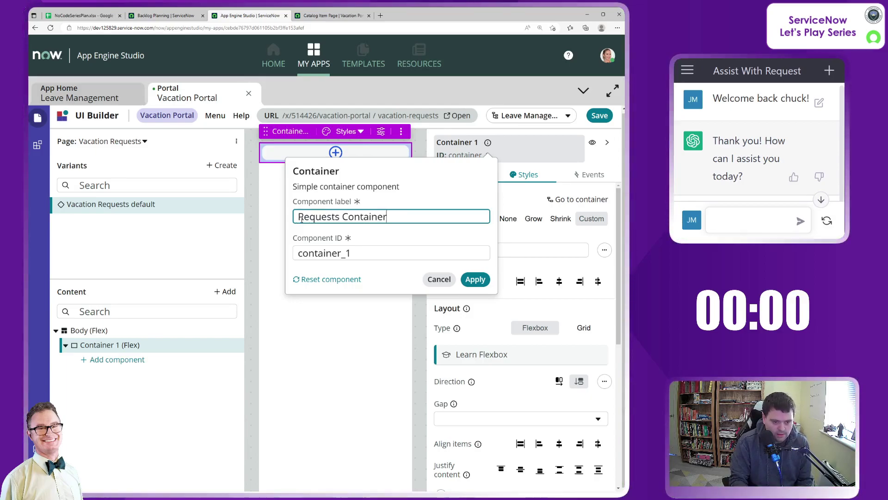
left_click(481, 279)
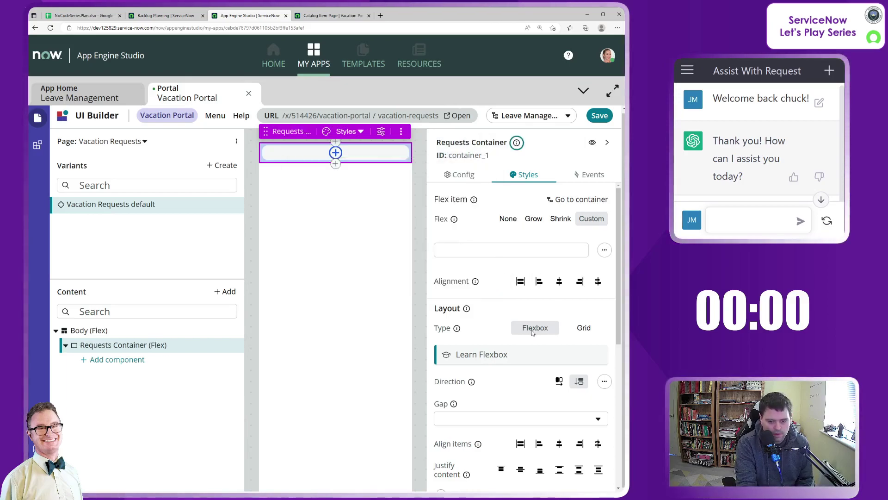
Step: Set the container's background colour to Surface - Brand 4
scroll(467, 345, "down", 5)
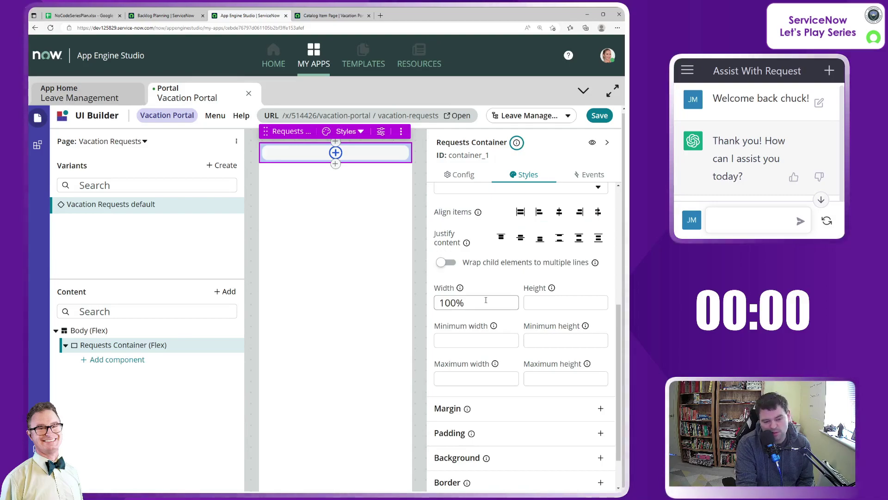
scroll(486, 299, "down", 1)
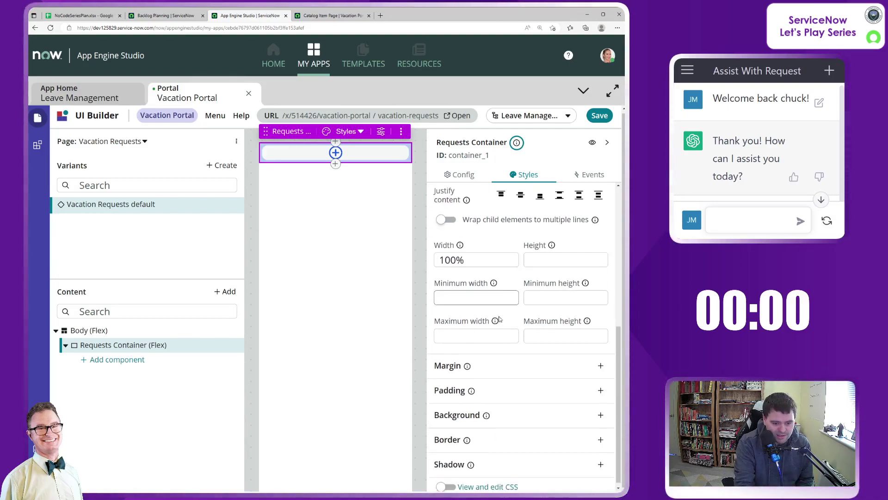
left_click(601, 410)
left_click(584, 425)
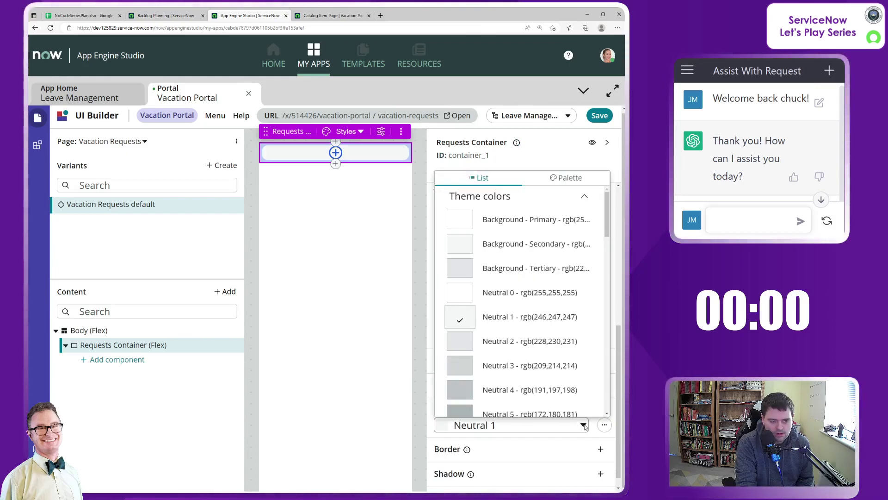
scroll(523, 287, "down", 6)
scroll(513, 280, "down", 7)
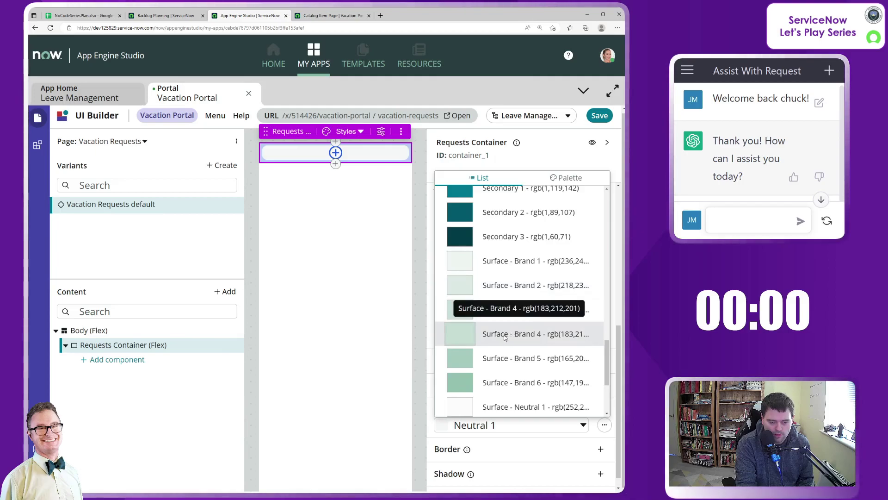
left_click(500, 338)
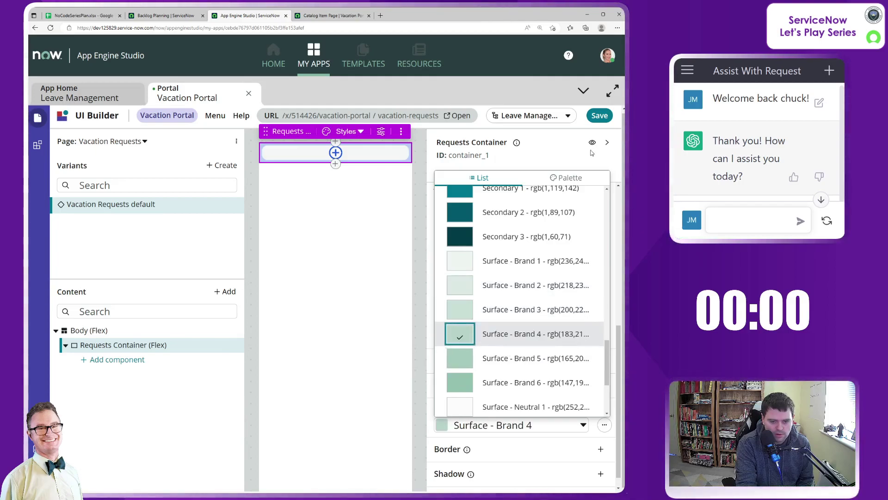
left_click(423, 193)
scroll(465, 300, "up", 5)
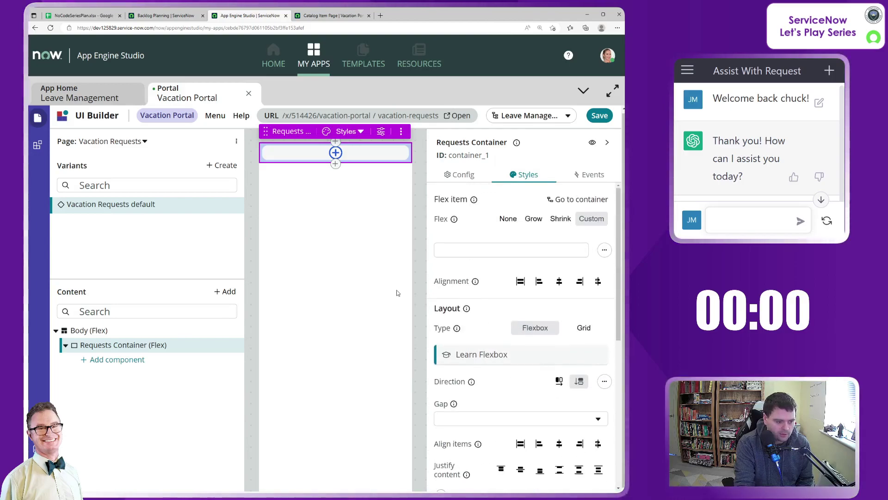
Step: Add a List - Simple component inside the Requests Container
left_click(117, 360)
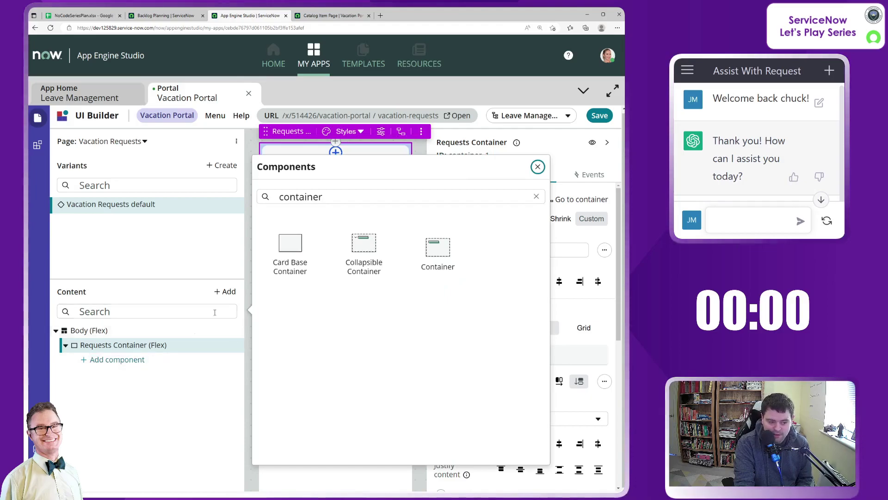
double_click(324, 198)
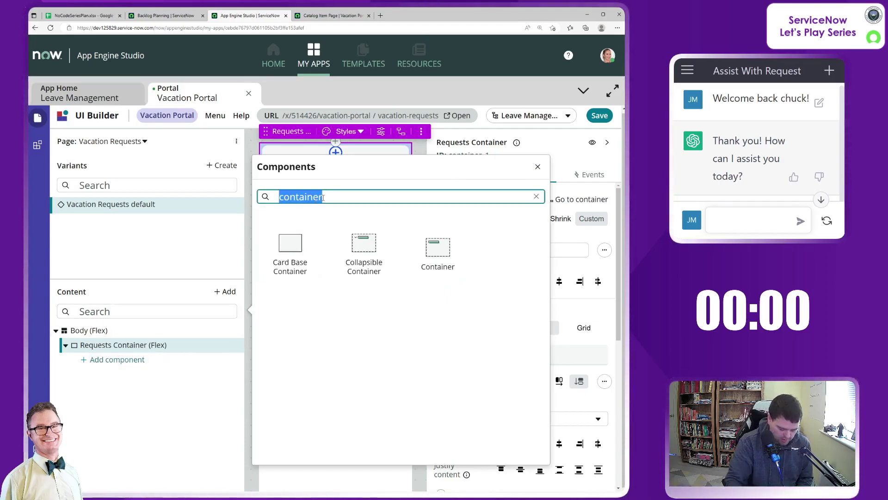
type("list")
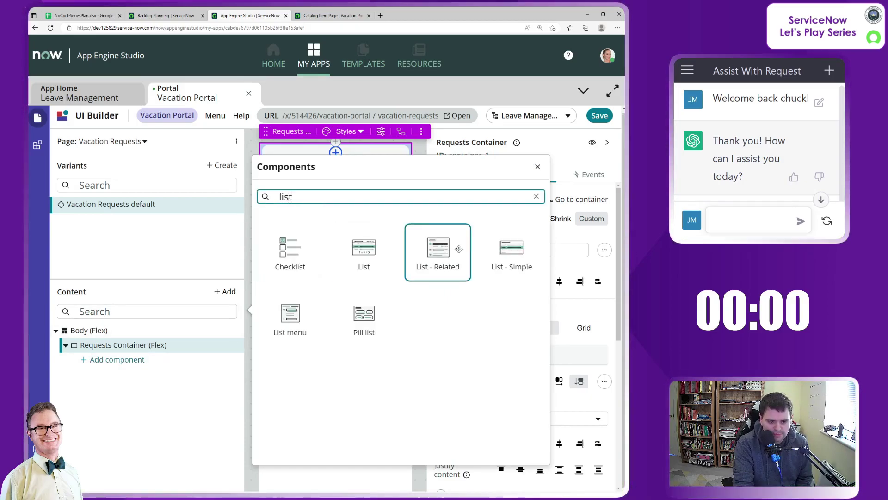
left_click(509, 254)
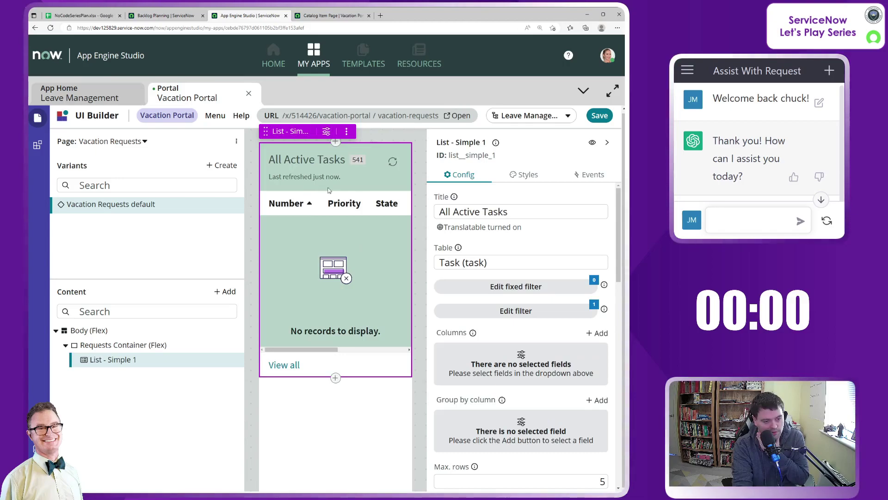
left_click(522, 212)
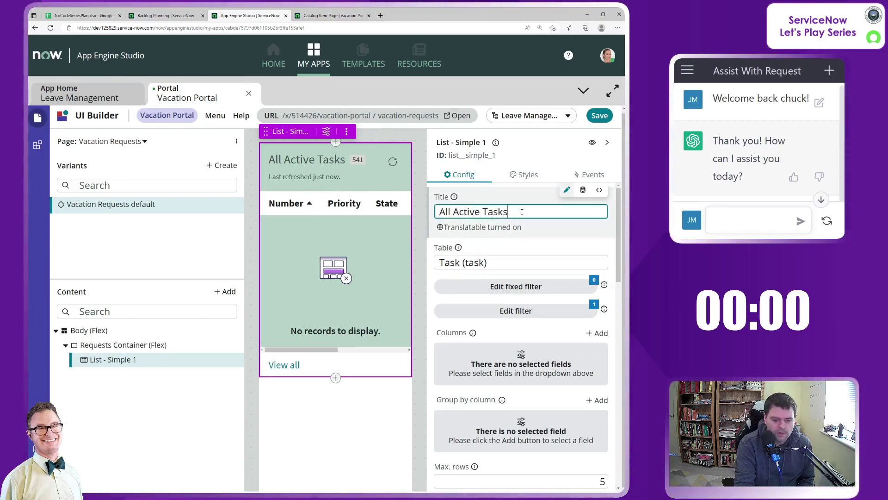
Step: Change the list component's label to 'Vacation Request List'
left_click(464, 145)
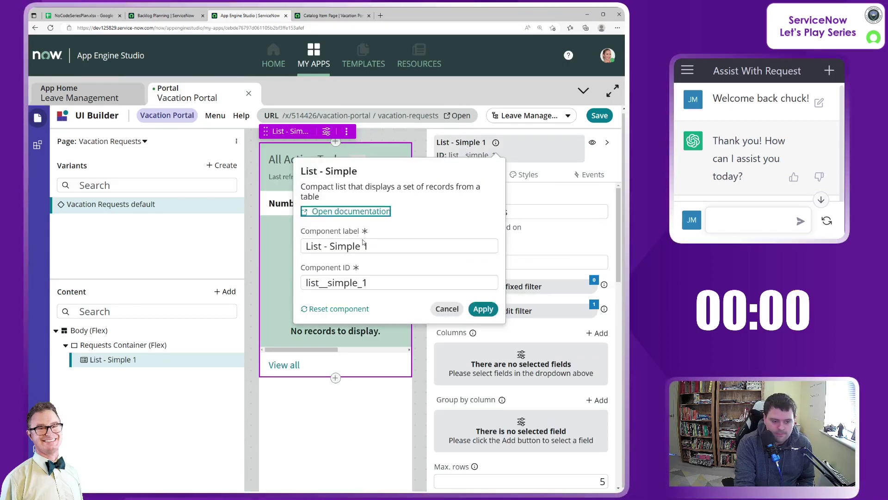
left_click(393, 247)
left_click_drag(393, 247, 282, 245)
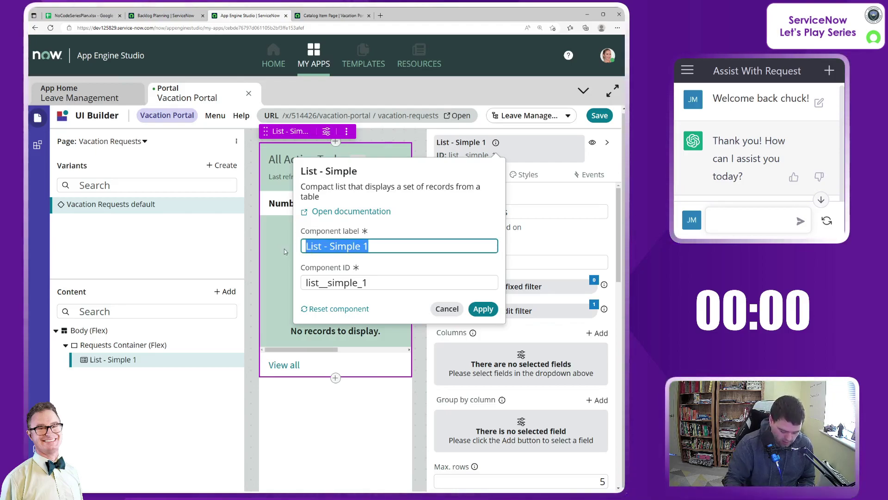
type("My")
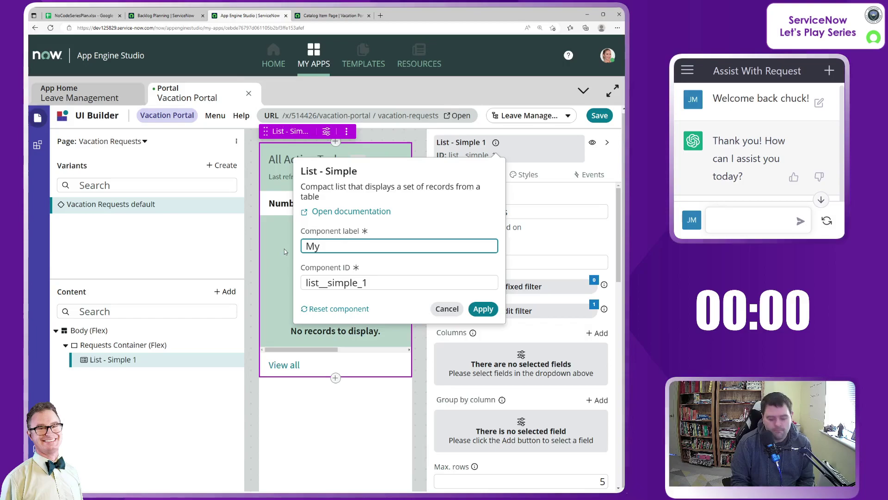
key("BackSpace")
key("BackSpace")
key("BackSpace")
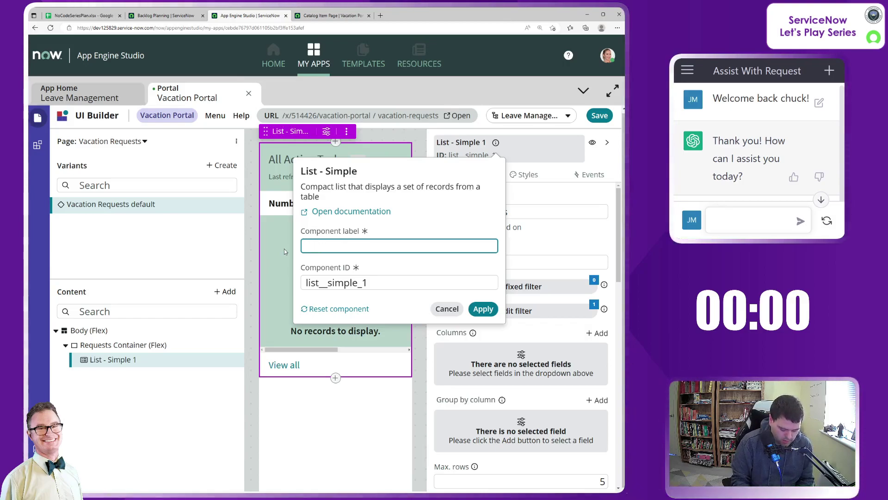
type("Vacation Reque")
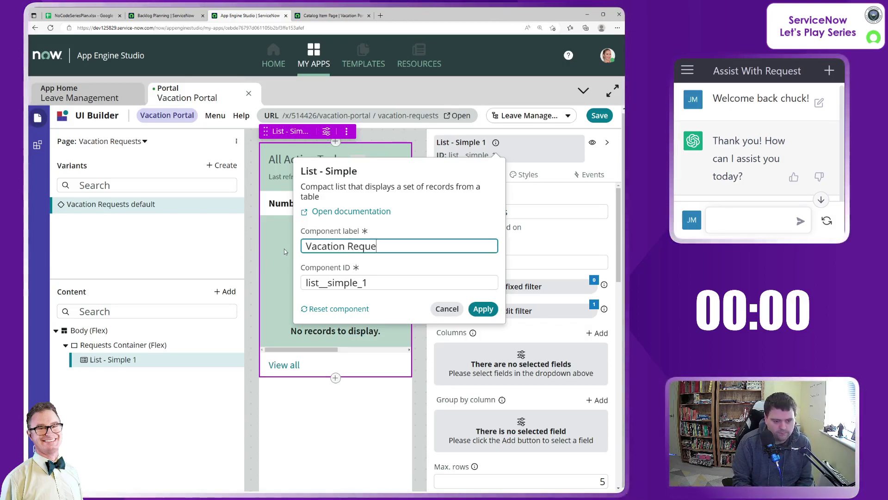
type("st List")
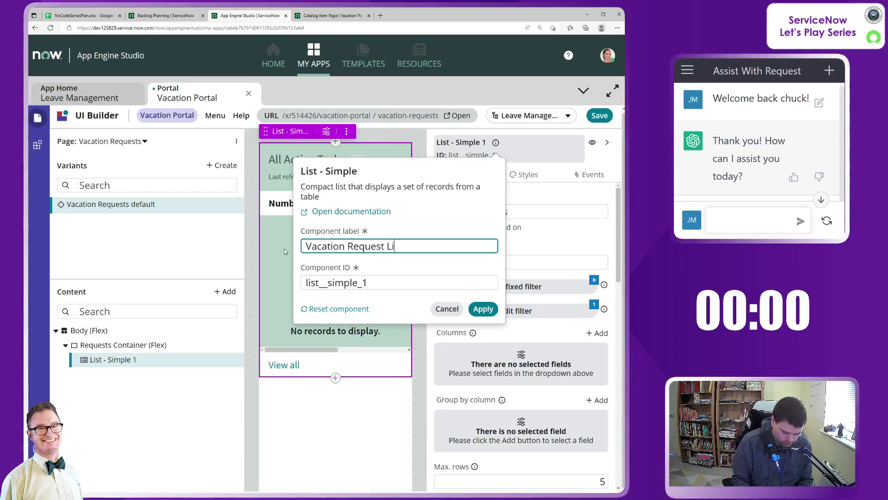
left_click(484, 309)
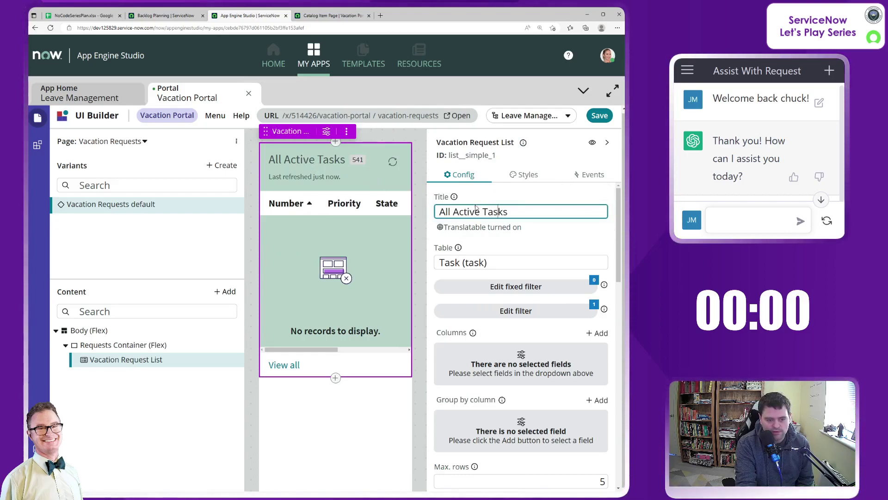
Step: Retitle the list 'My Vacation Requests' and switch its table from Task to Leave Request
left_click_drag(508, 212, 437, 212)
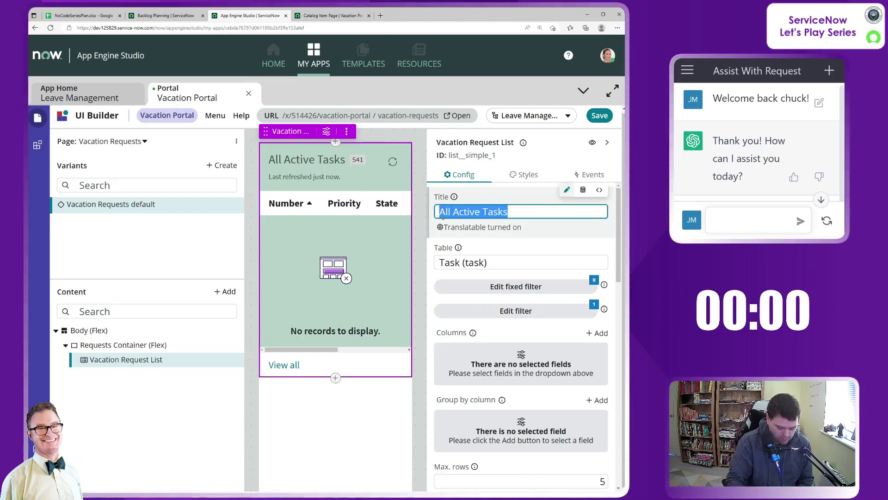
type("y Va")
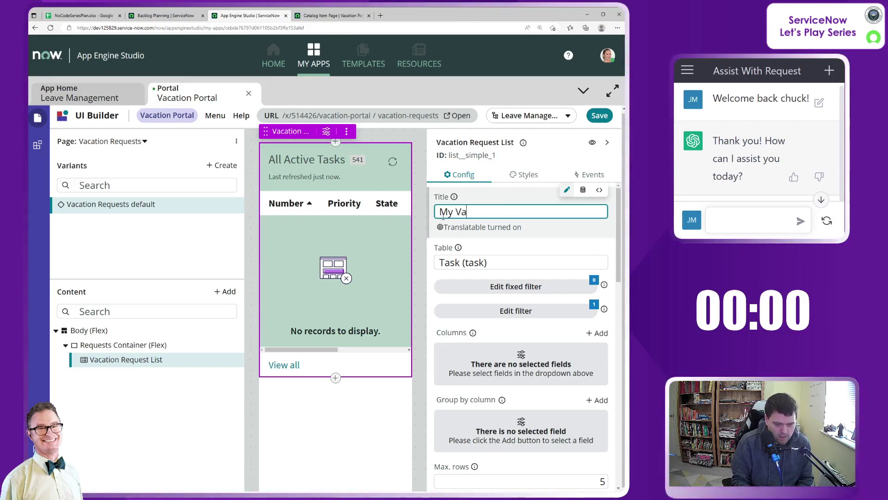
type("cation Requests")
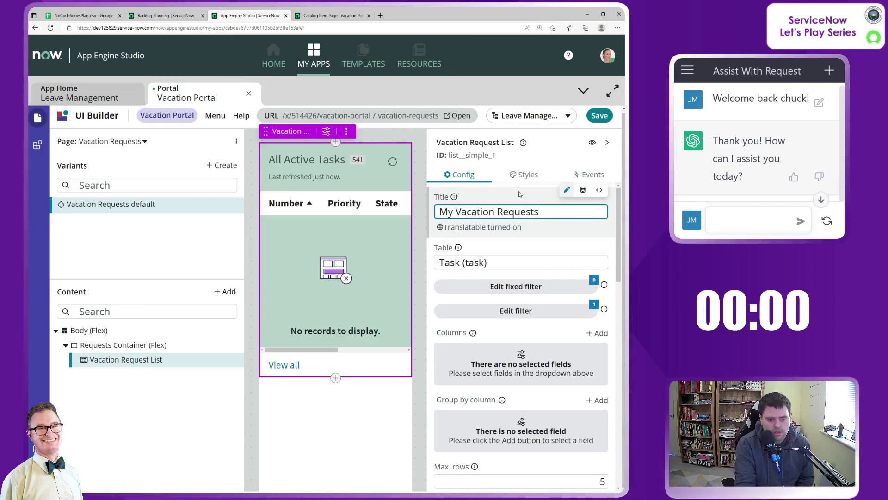
left_click(486, 262)
left_click_drag(487, 262, 438, 266)
type("Leave")
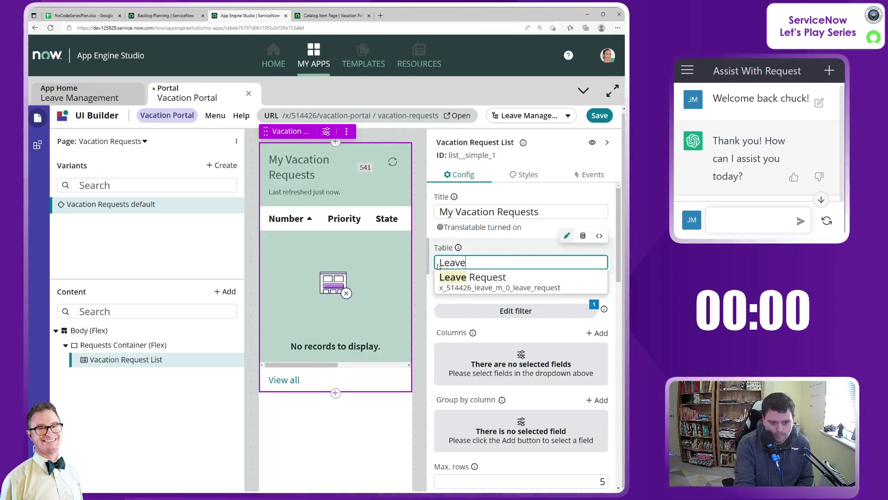
left_click(476, 280)
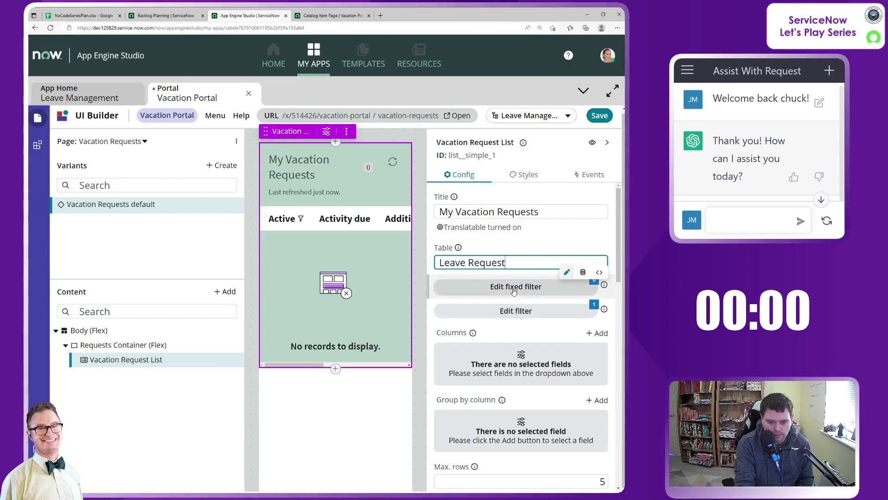
Step: Add a fixed filter 'Opened by is (dynamic) Me' and keep the 'Active is true' filter
left_click(510, 290)
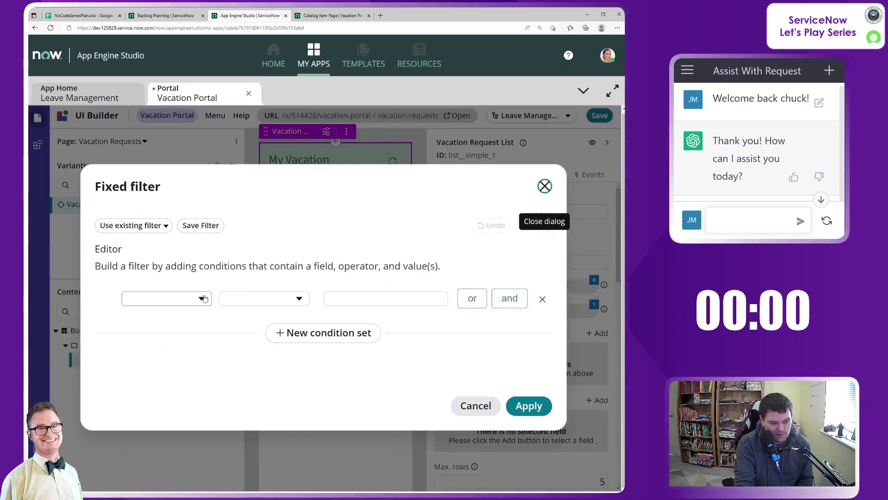
left_click(201, 298)
type("opened")
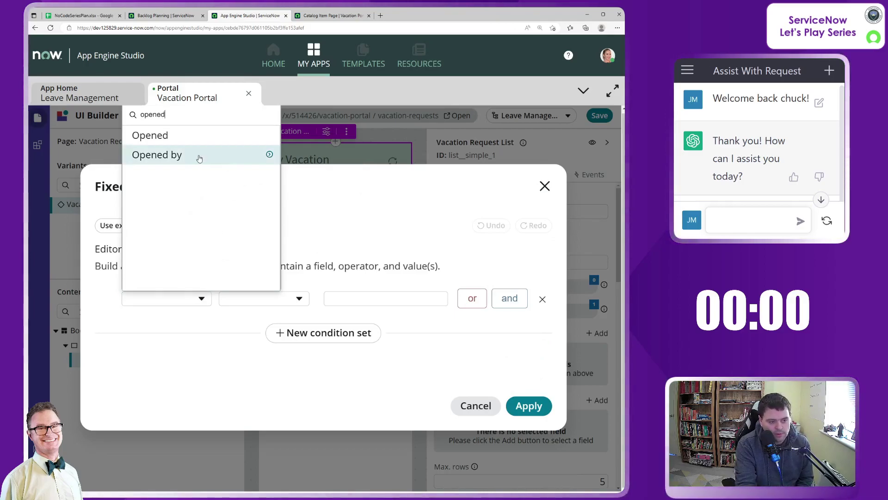
left_click(198, 155)
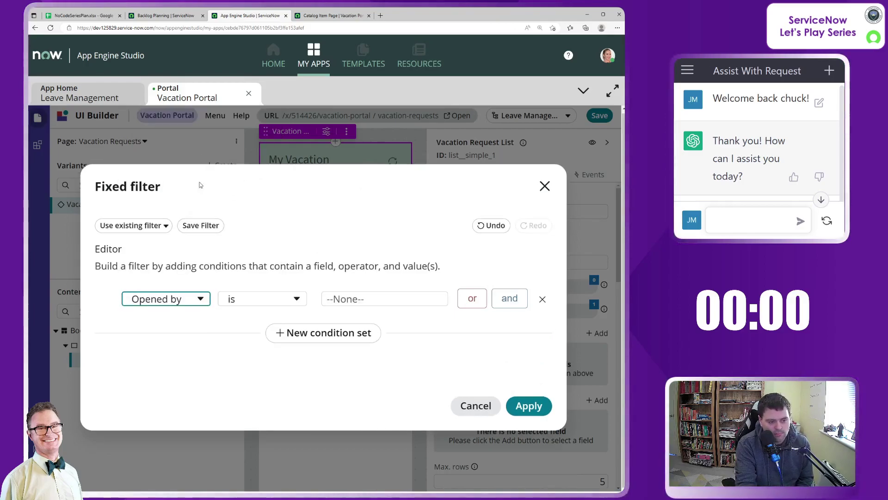
left_click(294, 298)
scroll(278, 393, "down", 3)
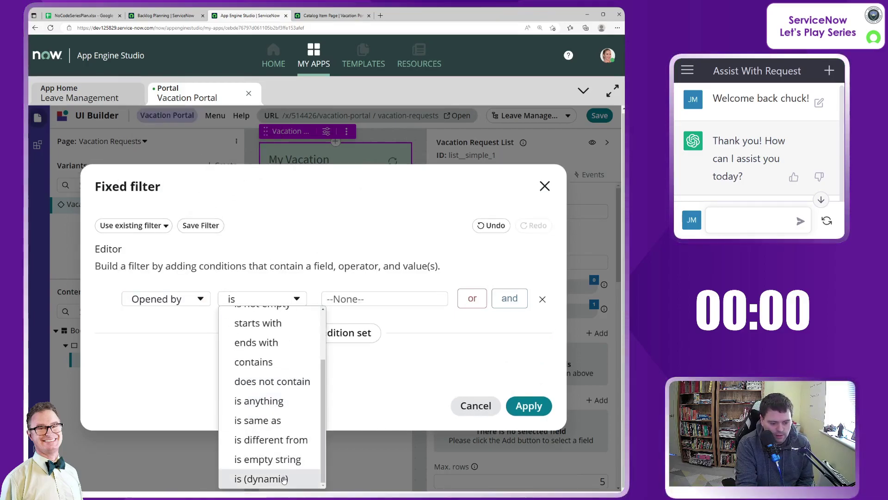
left_click(269, 478)
left_click(382, 299)
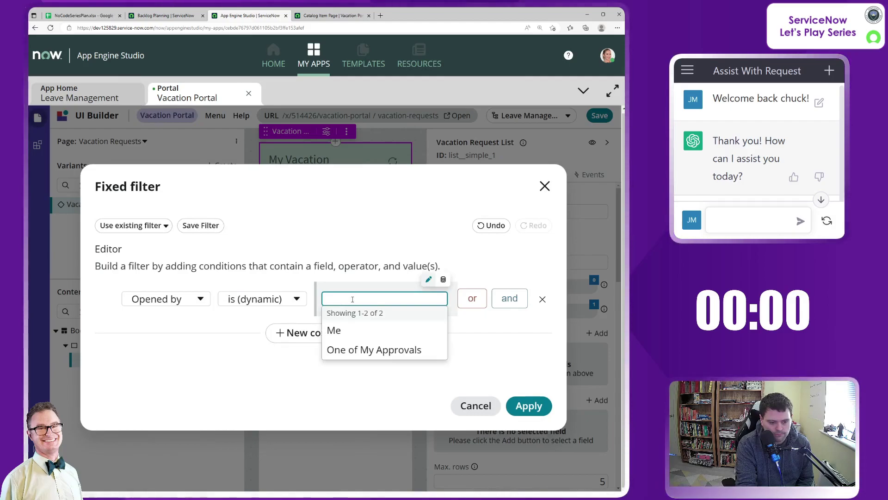
left_click(354, 331)
left_click(529, 406)
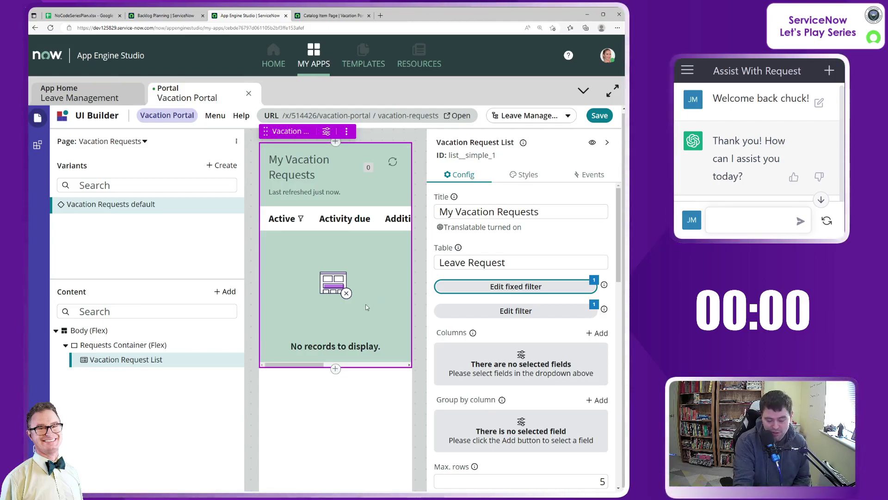
left_click(502, 311)
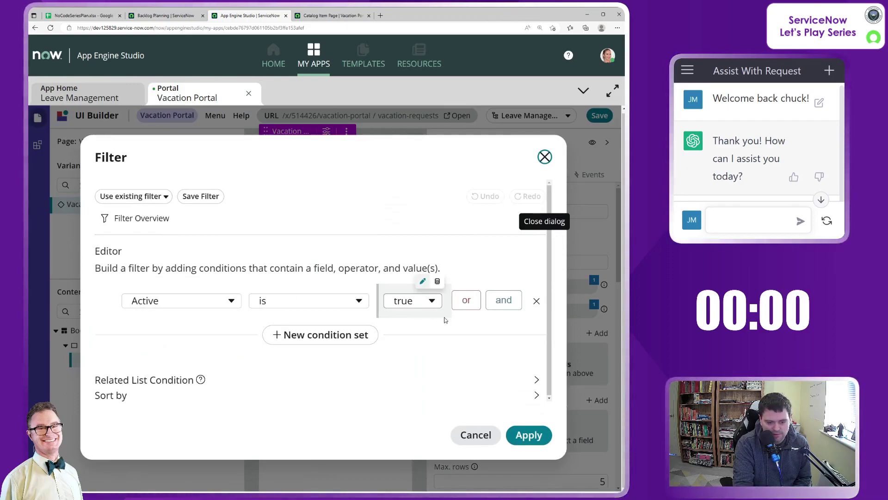
left_click(529, 435)
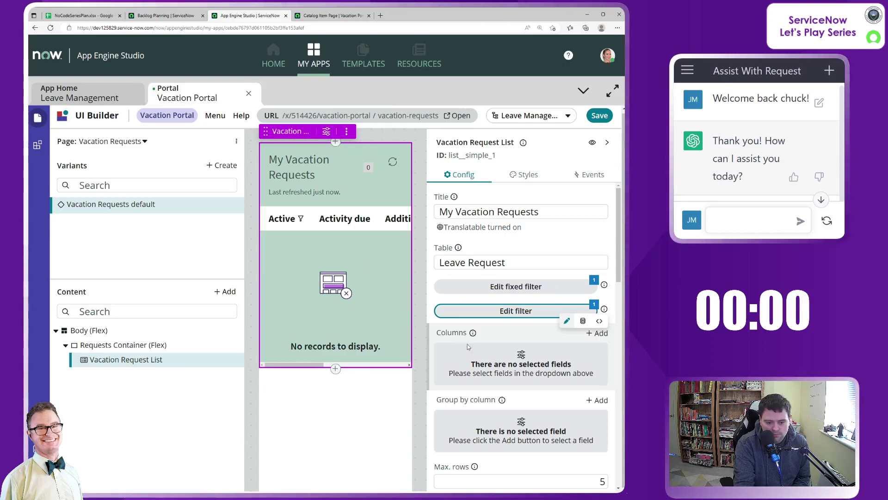
Step: Add Leave type as a list column
left_click(601, 333)
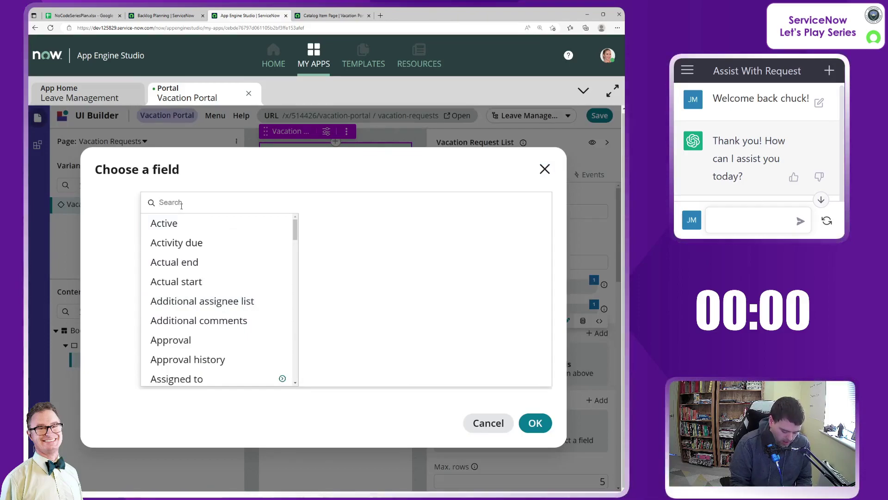
type("ty")
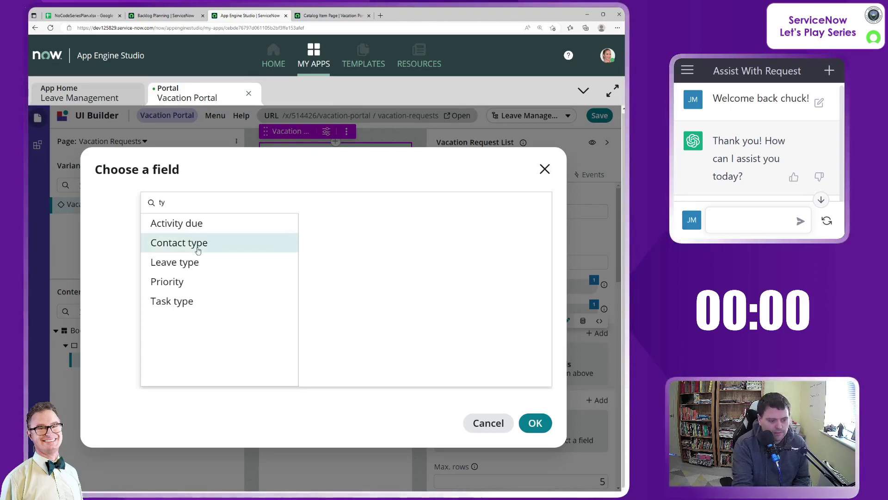
key("BackSpace")
key("BackSpace")
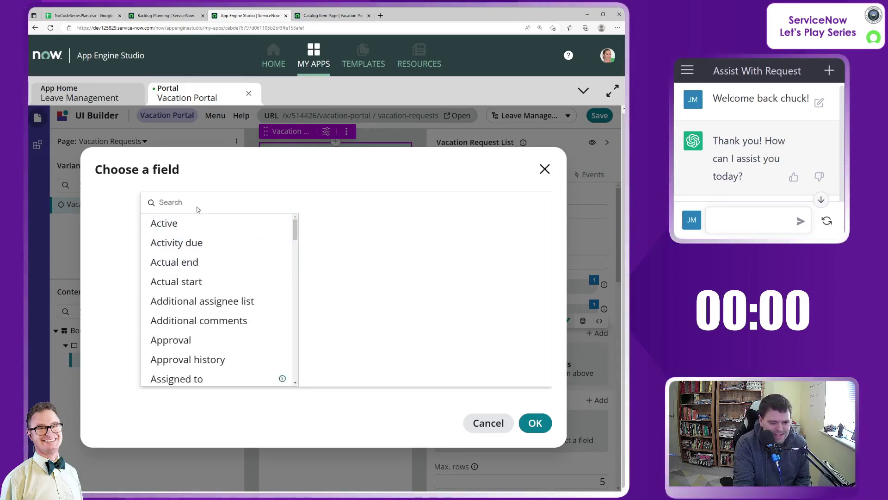
scroll(242, 284, "down", 4)
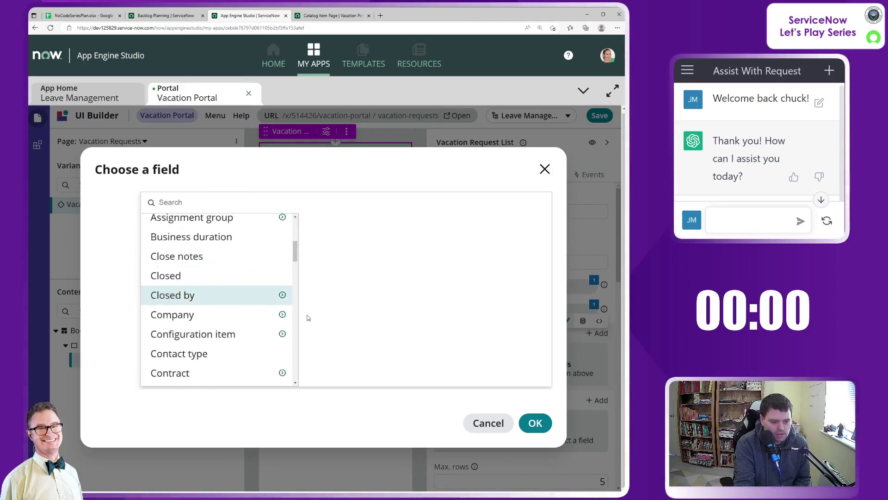
left_click(535, 423)
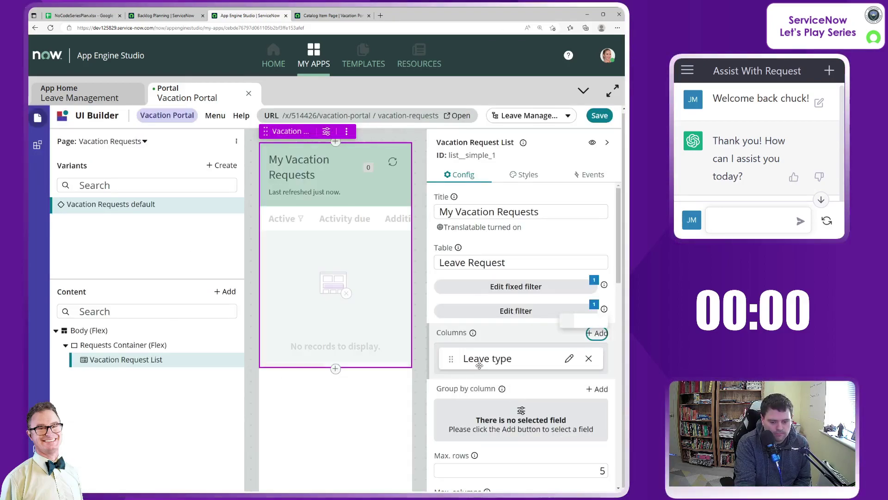
Step: Search for the State field and add it as a list column
left_click(599, 335)
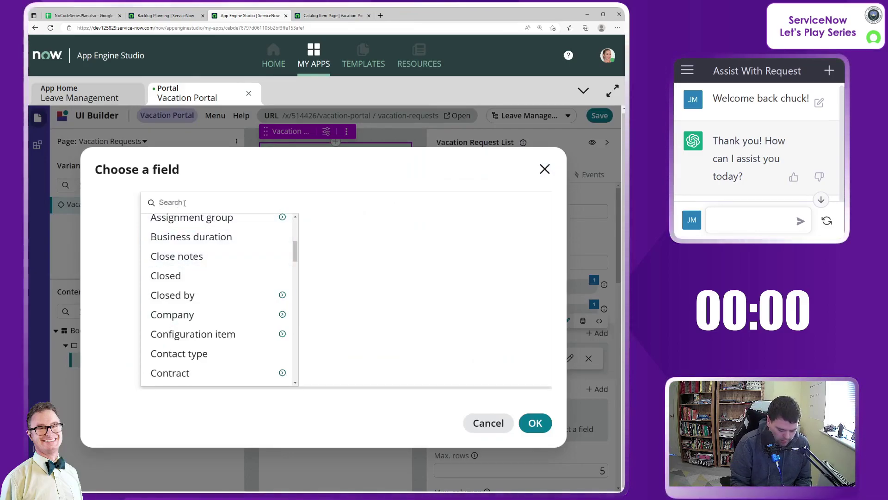
left_click(184, 202)
type("leave")
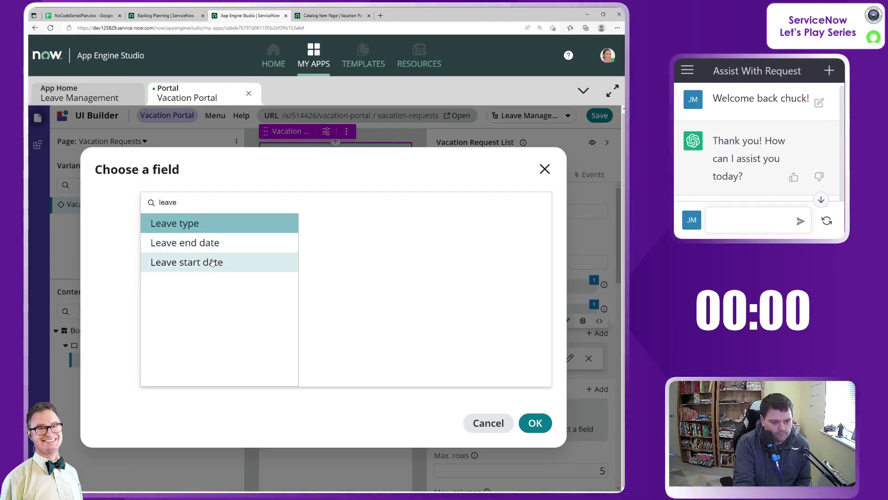
key("BackSpace")
key("BackSpace")
key("BackSpace")
key("BackSpace")
key("BackSpace")
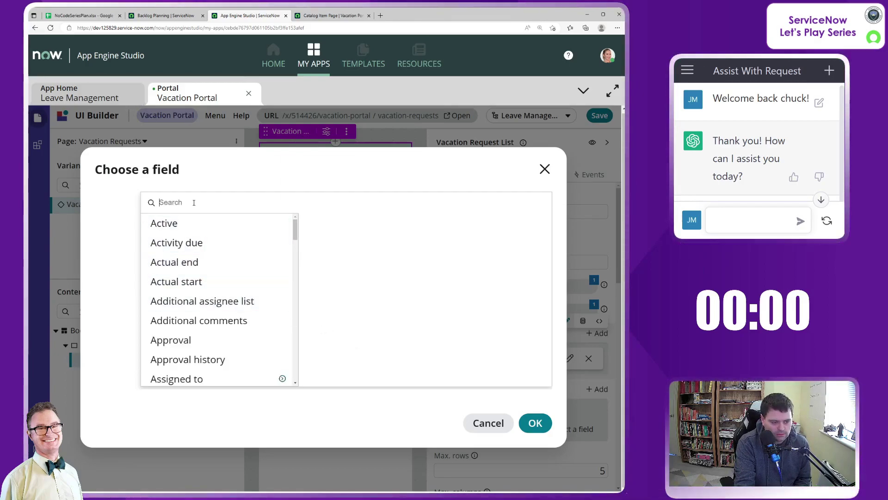
type("leave e")
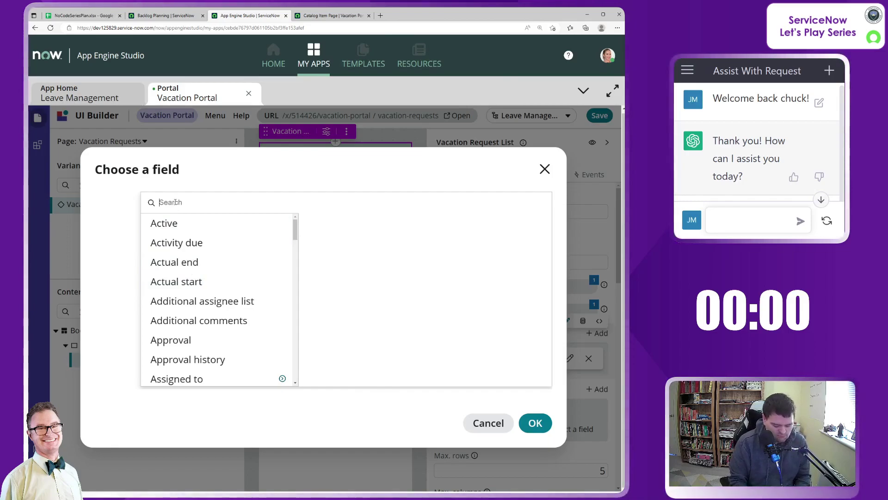
type("Just")
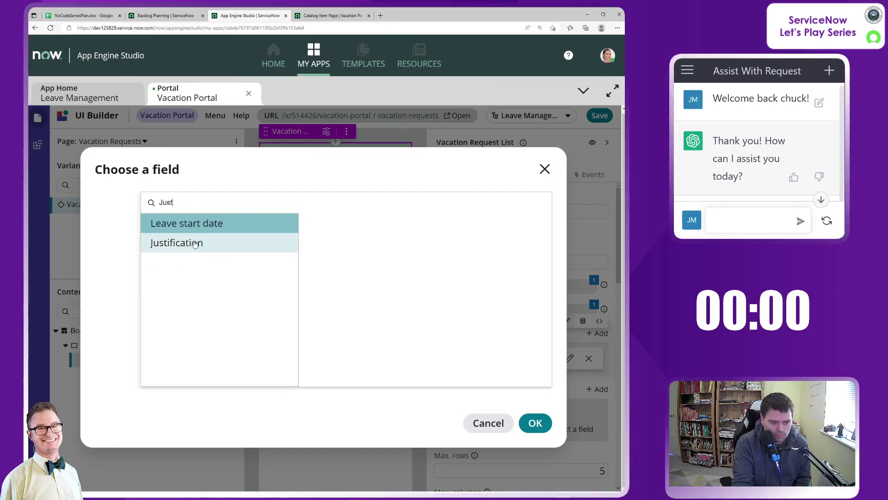
key("BackSpace")
key("BackSpace")
key("BackSpace")
key("BackSpace")
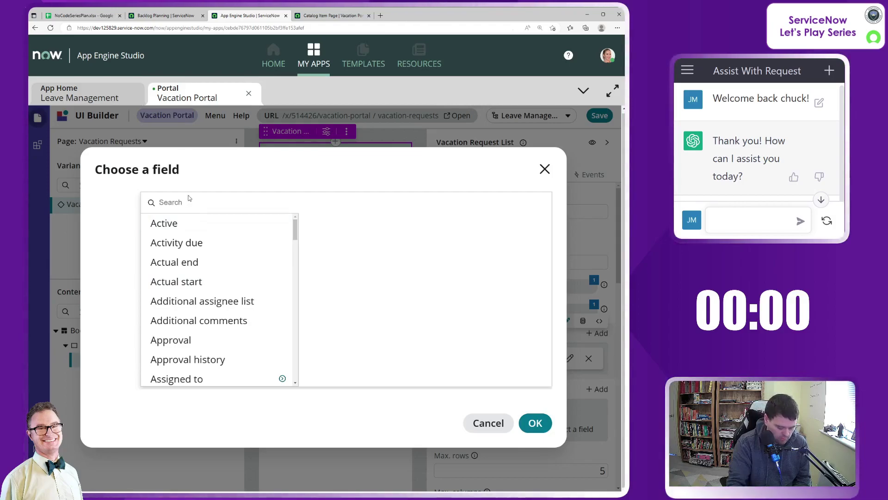
type("stte")
key("BackSpace")
key("BackSpace")
type("at")
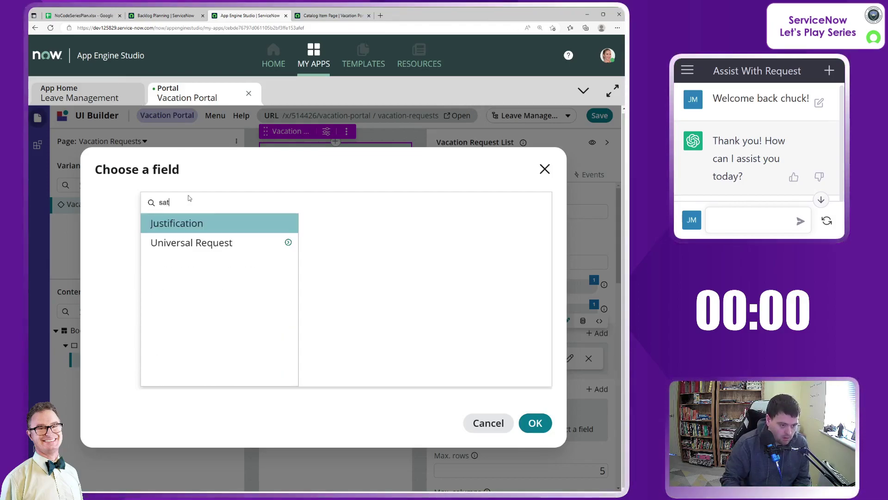
key("BackSpace")
key("BackSpace")
type("ta")
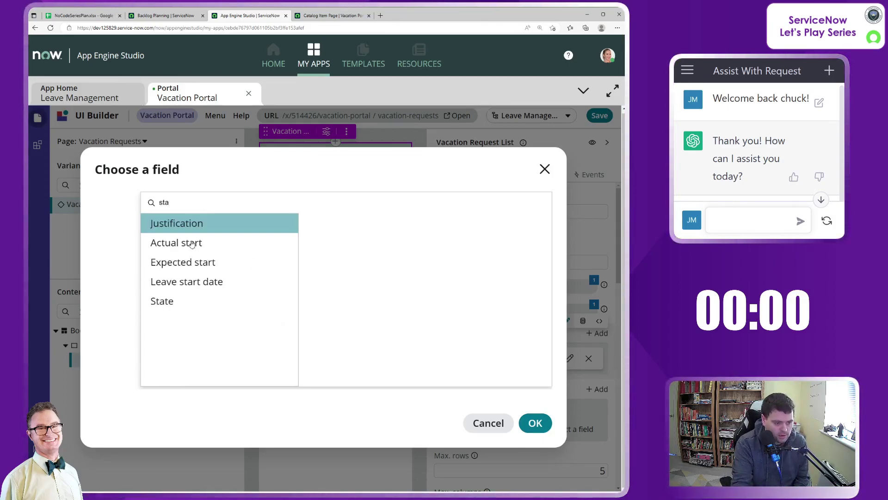
left_click(181, 305)
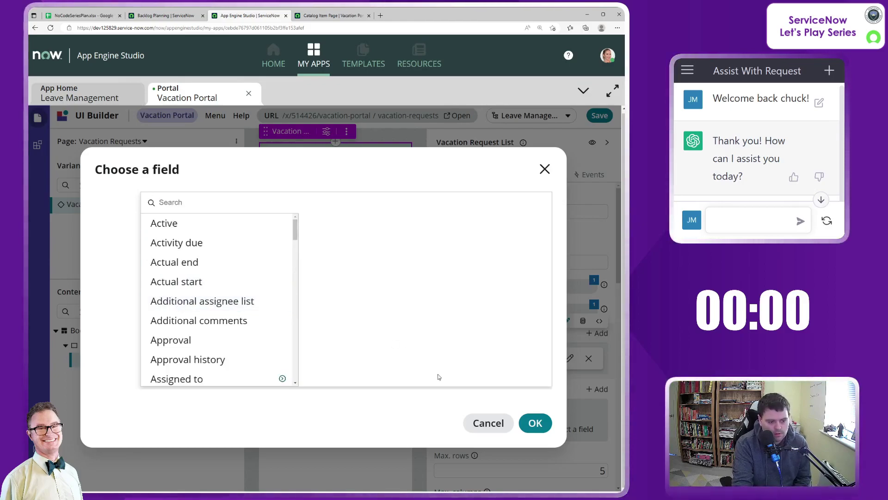
left_click(535, 423)
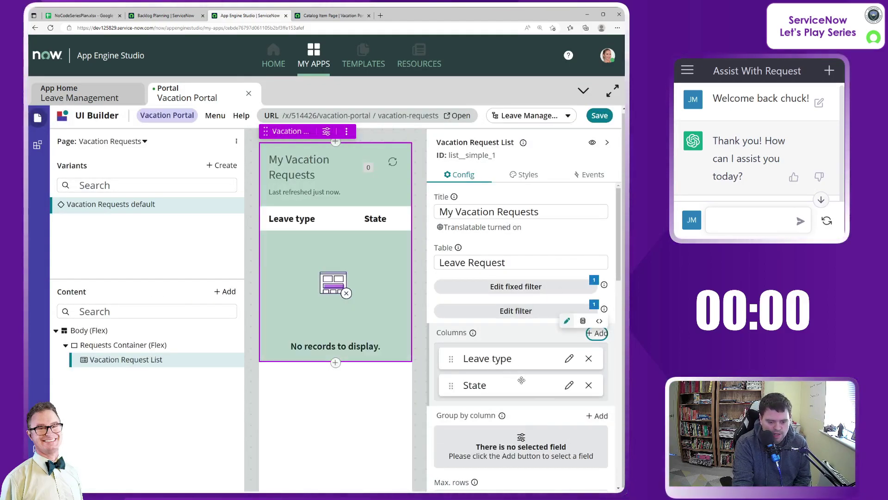
Step: Add Leave start date and Leave end date as list columns
scroll(491, 279, "down", 2)
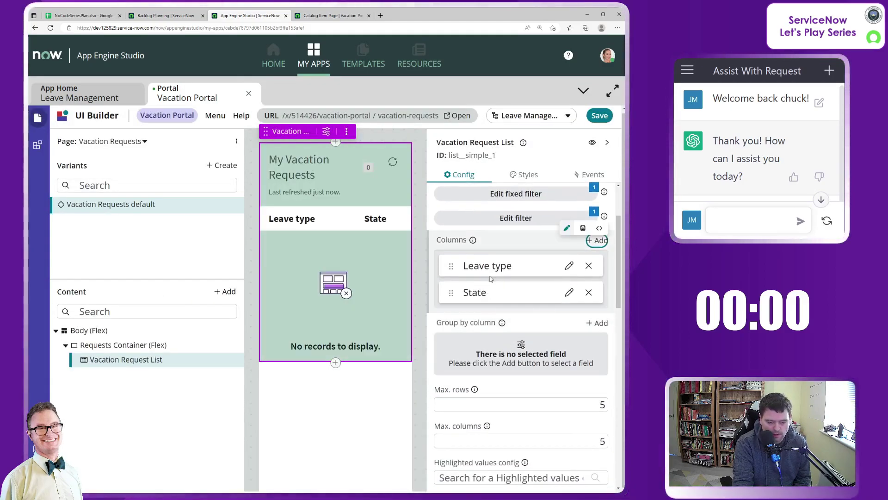
left_click(597, 241)
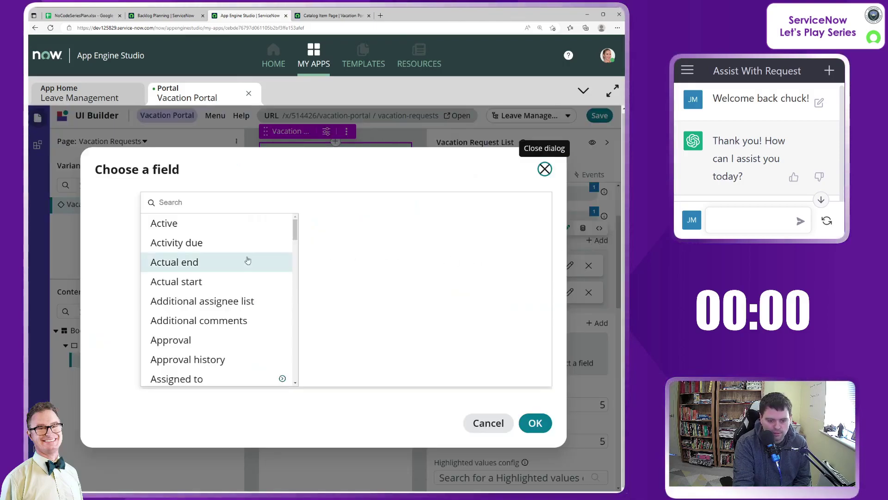
left_click(185, 201)
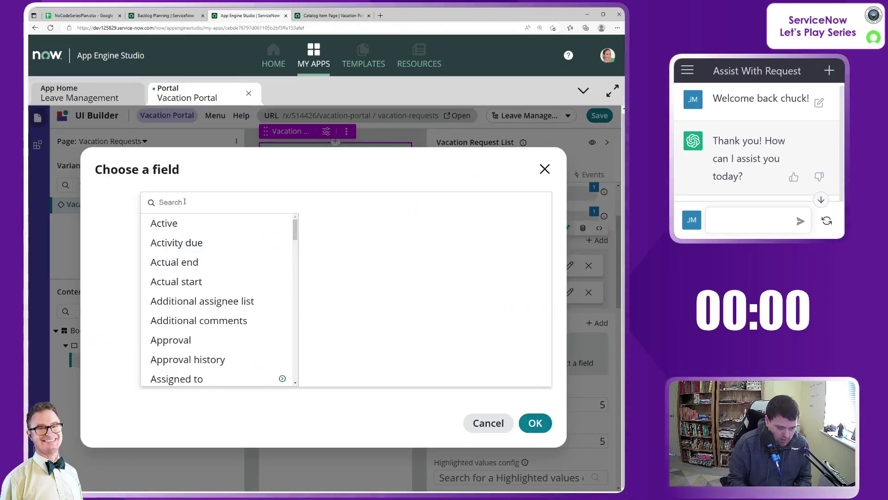
type("leave")
key("BackSpace")
key("BackSpace")
key("BackSpace")
key("BackSpace")
key("BackSpace")
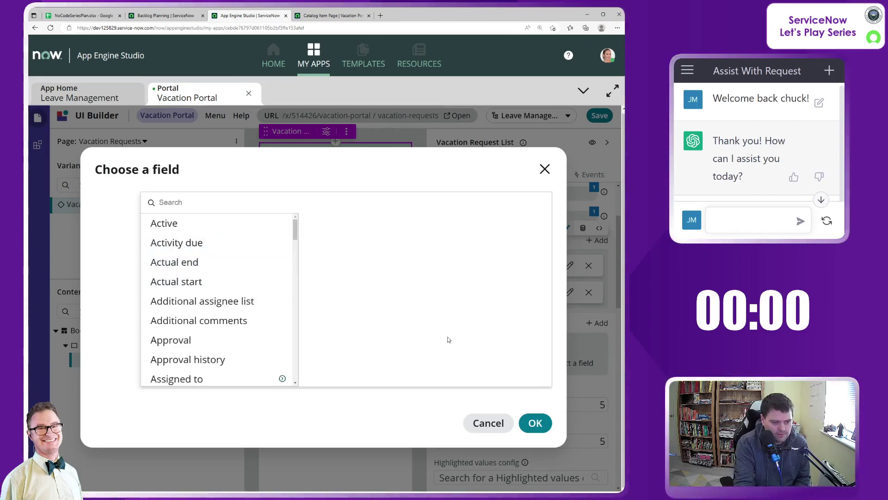
left_click(536, 423)
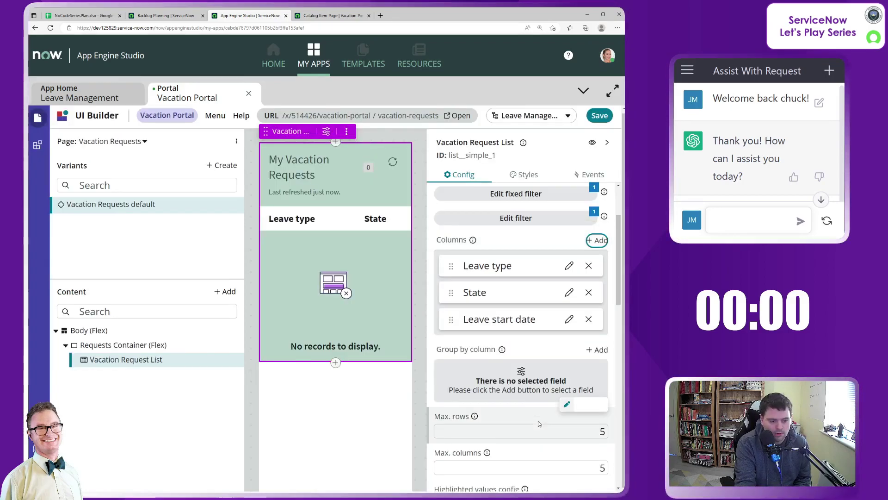
left_click(598, 240)
left_click(172, 203)
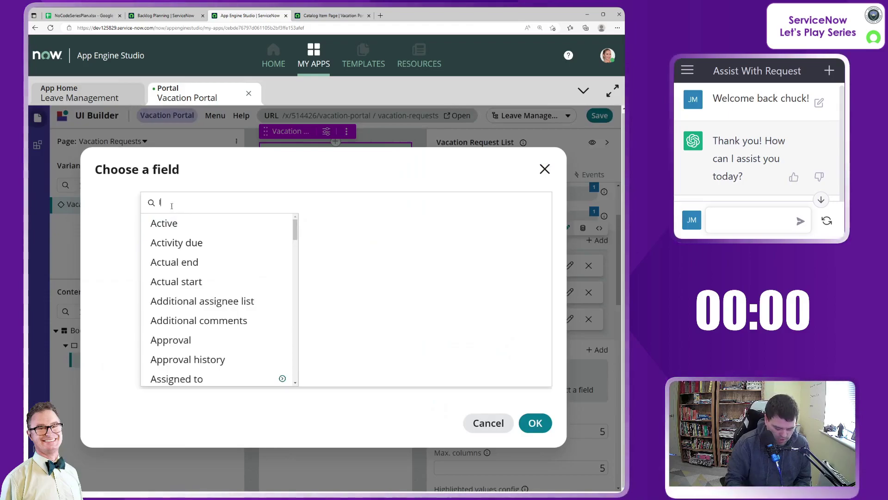
type("leave")
key("BackSpace")
key("BackSpace")
key("BackSpace")
key("BackSpace")
key("BackSpace")
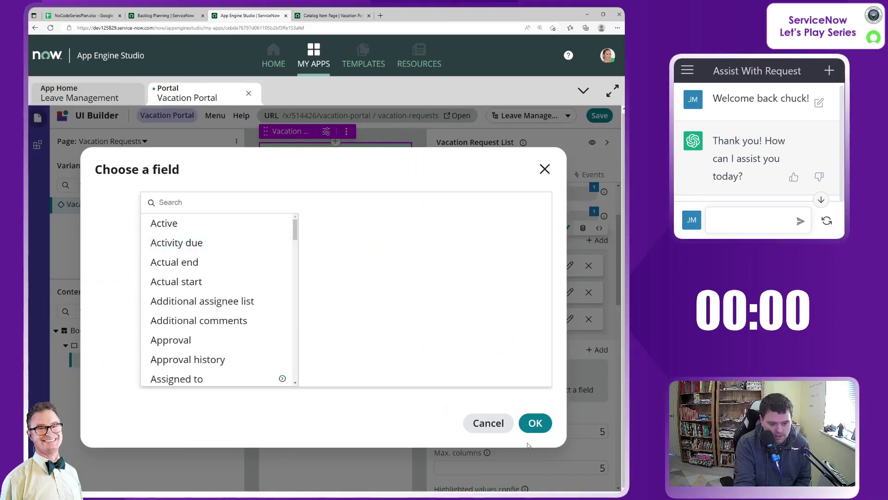
left_click(535, 422)
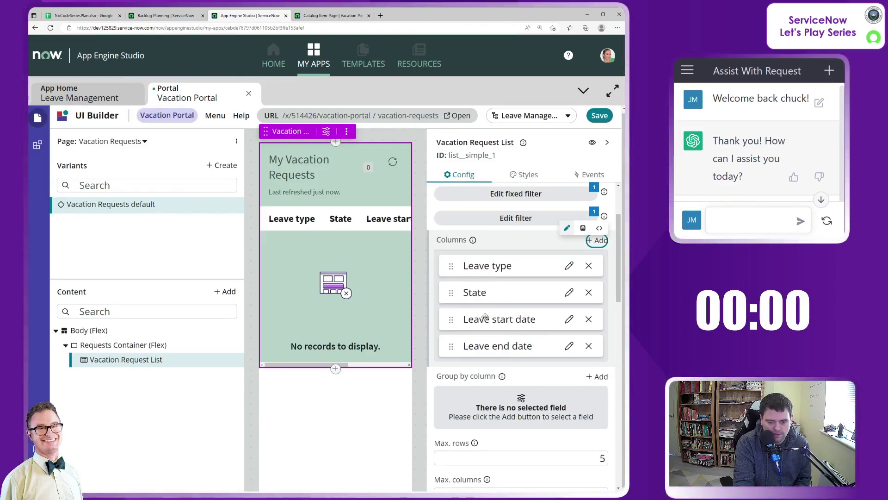
Step: Move Leave start date and Leave end date above State in the column order
left_click_drag(455, 320, 456, 294)
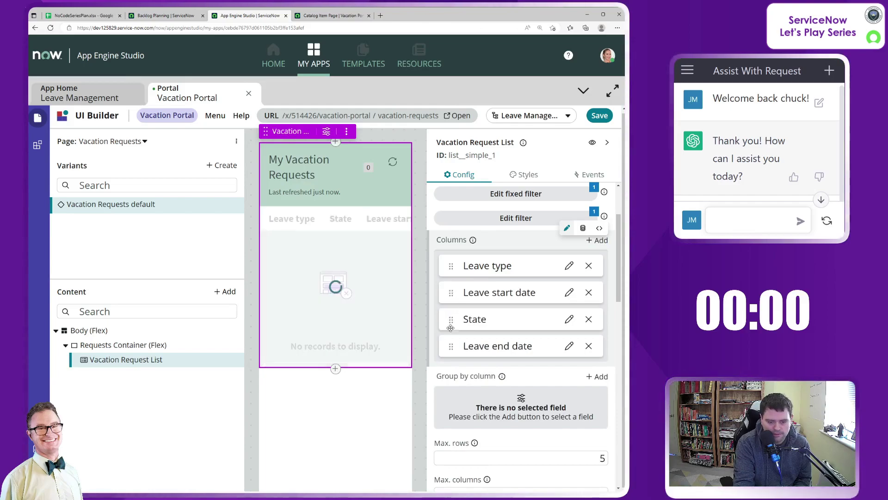
left_click_drag(449, 352, 451, 319)
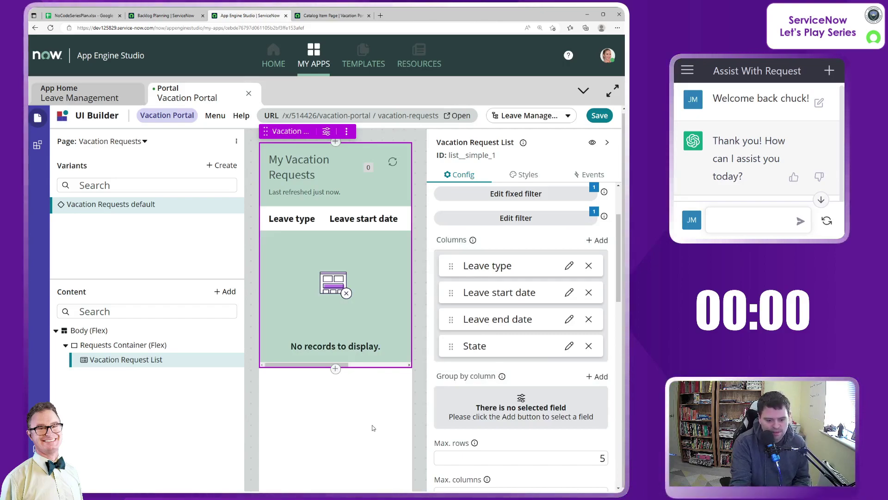
scroll(518, 386, "down", 2)
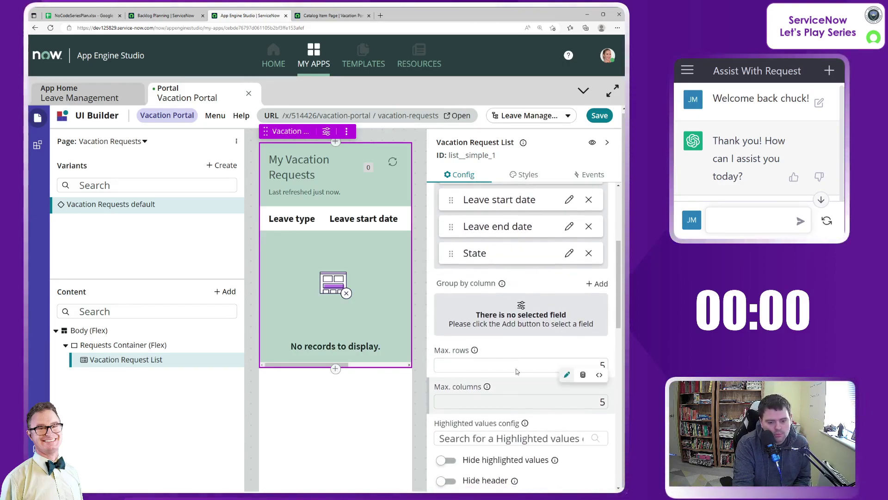
scroll(535, 386, "up", 2)
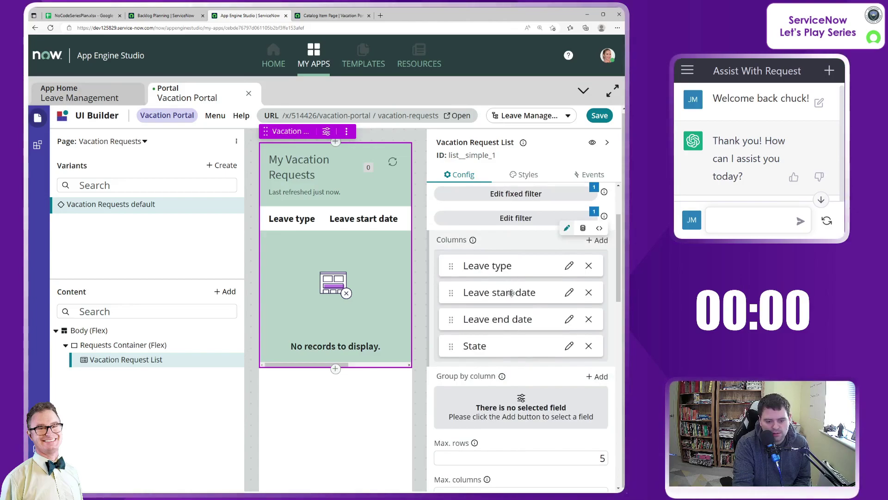
Step: Group the list by State and save the Vacation Requests page
left_click(602, 377)
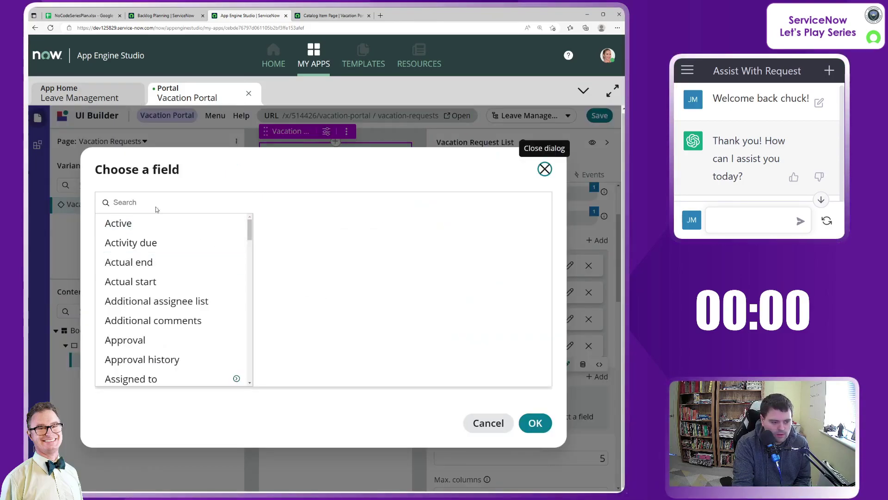
type("stat")
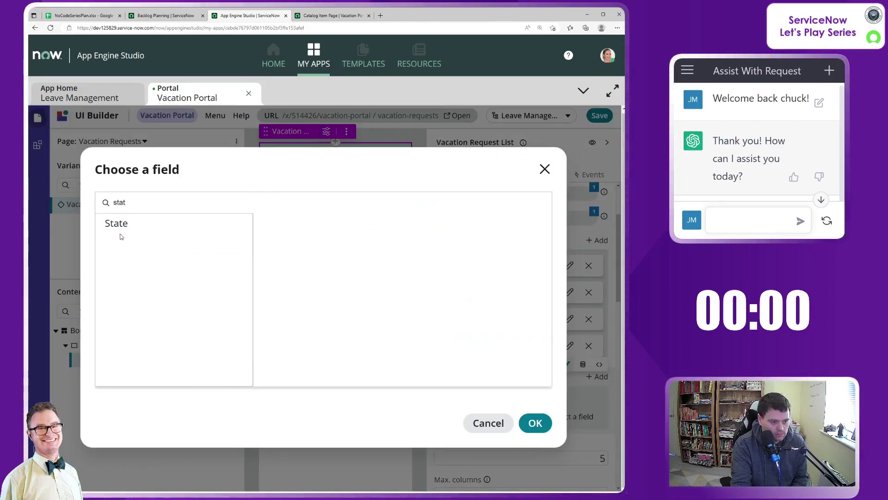
left_click(119, 224)
left_click(535, 423)
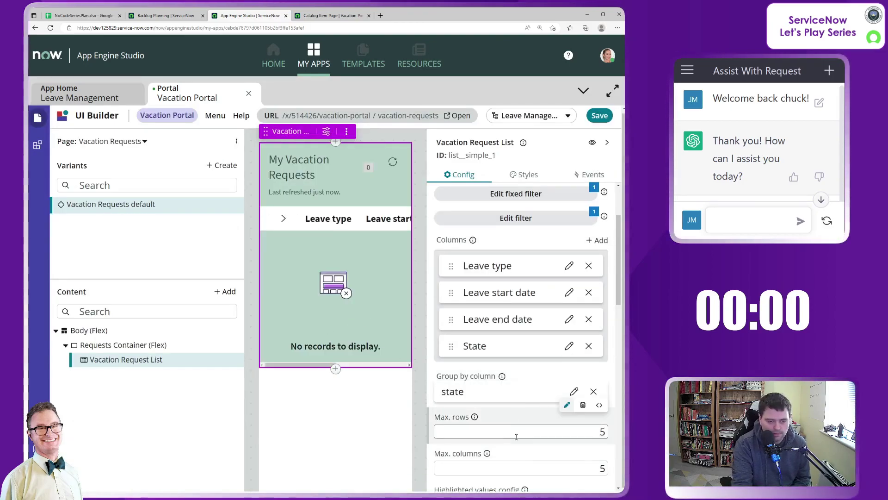
scroll(512, 441, "down", 3)
scroll(512, 441, "up", 3)
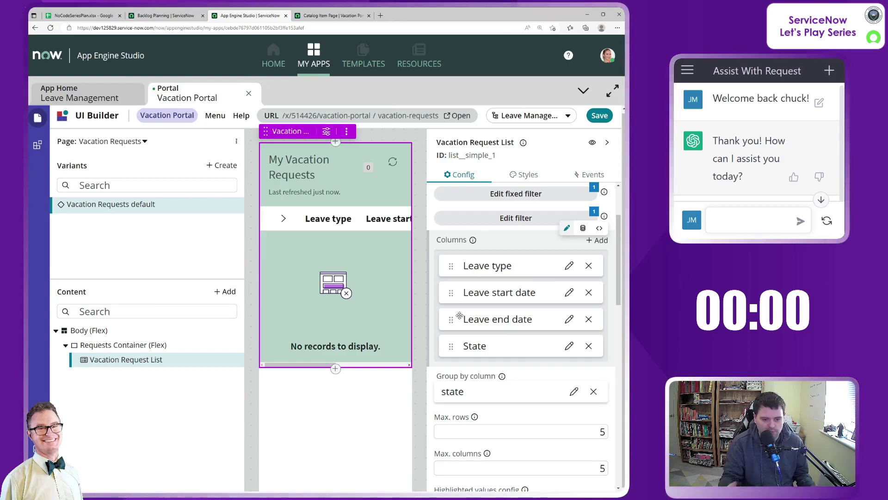
scroll(517, 423, "down", 3)
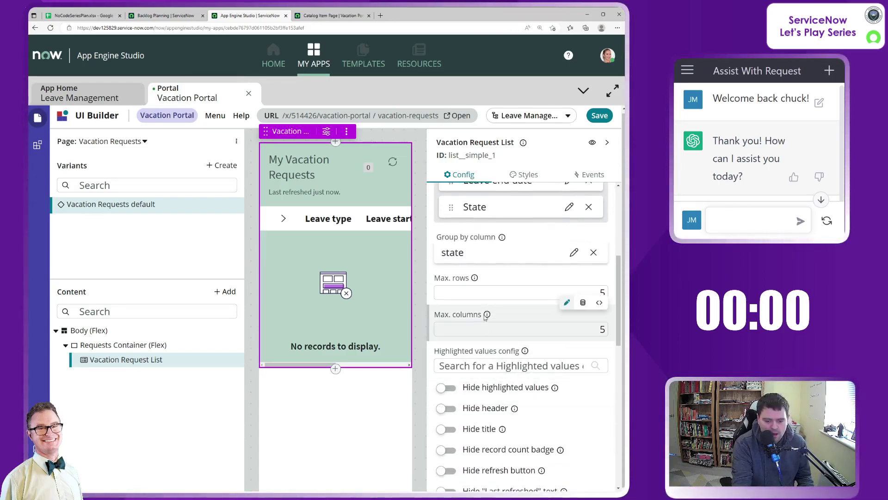
scroll(509, 409, "down", 3)
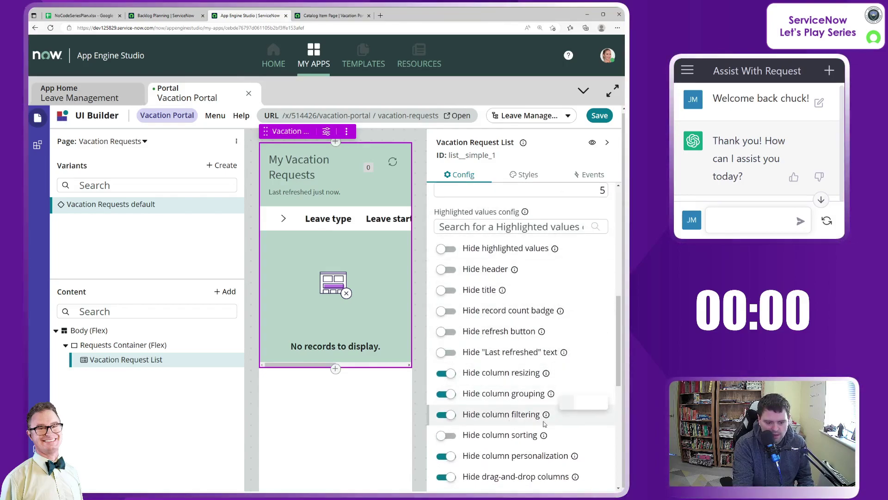
scroll(552, 425, "down", 2)
scroll(553, 398, "down", 3)
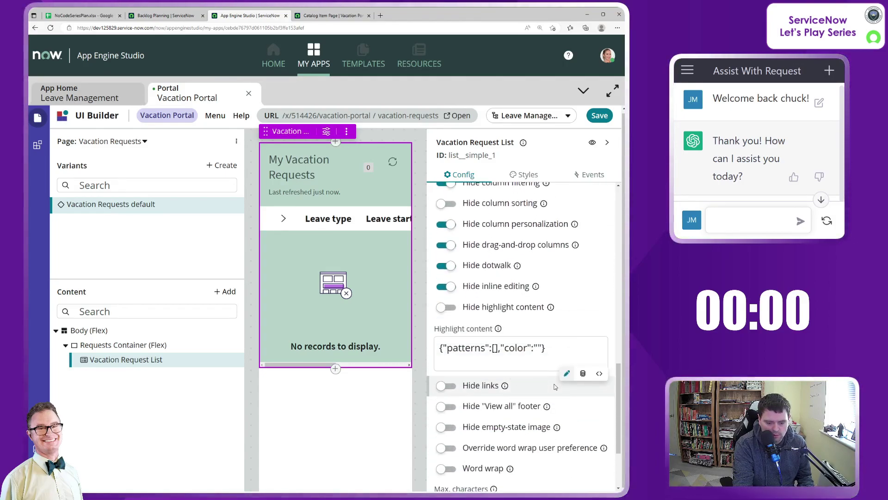
scroll(553, 378, "up", 10)
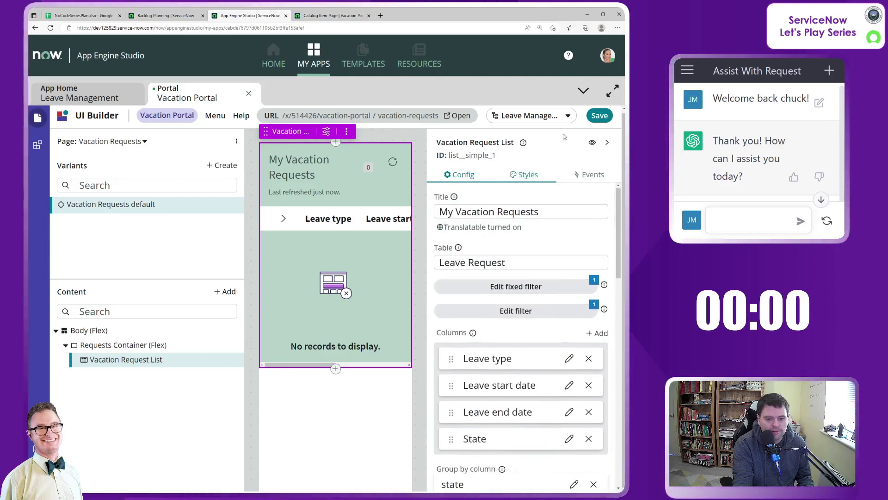
left_click(609, 116)
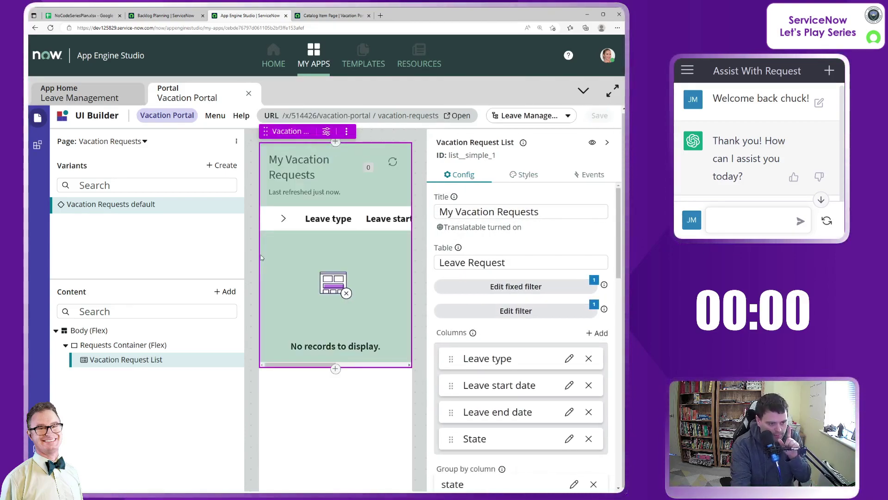
Step: Reload the Vacation Portal in its browser tab
left_click(330, 15)
left_click(283, 29)
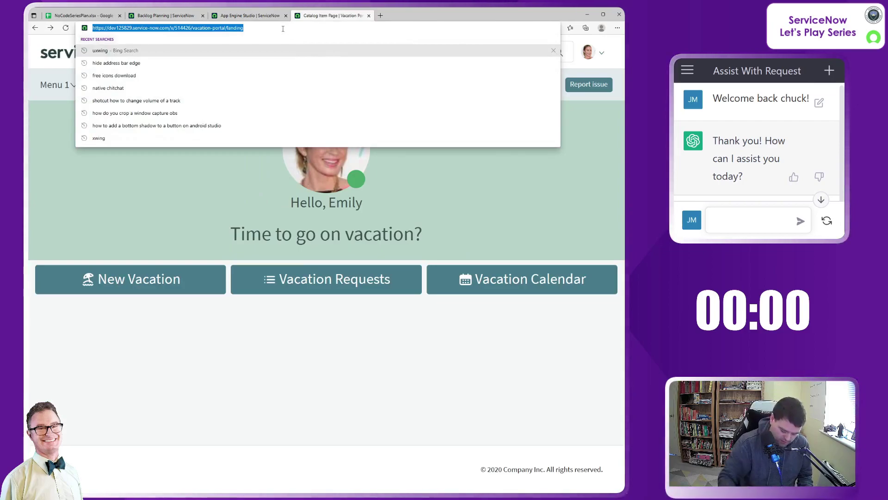
key("Return")
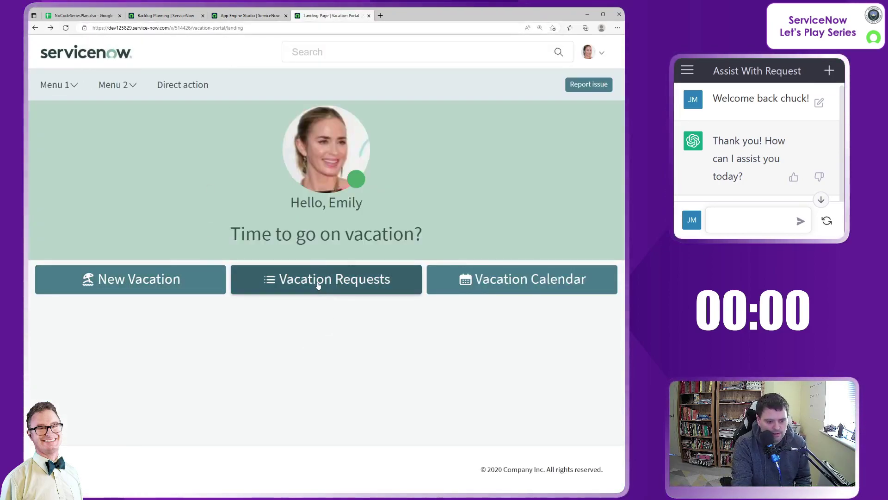
Step: Go to Vacation Requests and expand then collapse the state groups
left_click(318, 285)
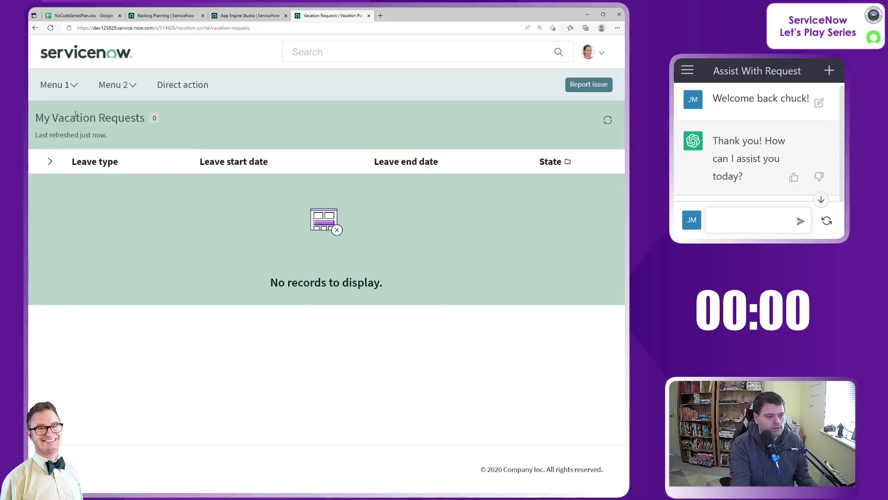
left_click(51, 166)
left_click(52, 164)
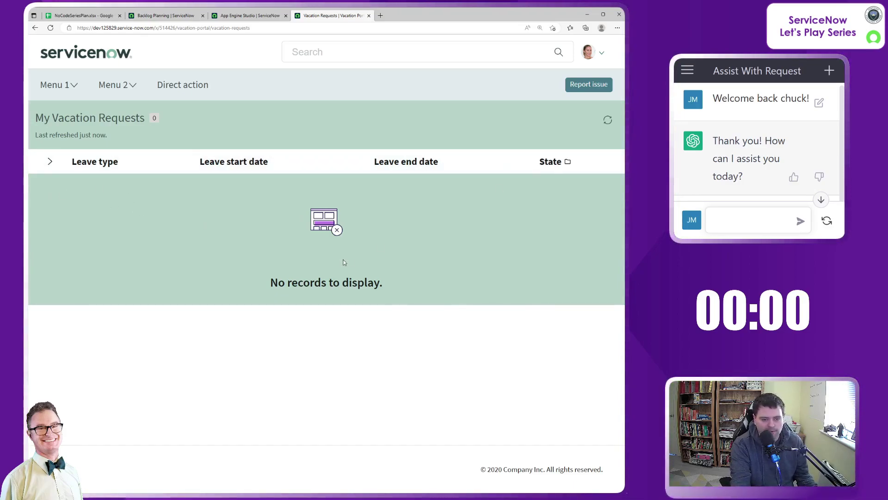
Step: Switch back to the App Engine Studio tab with UI Builder
left_click(243, 18)
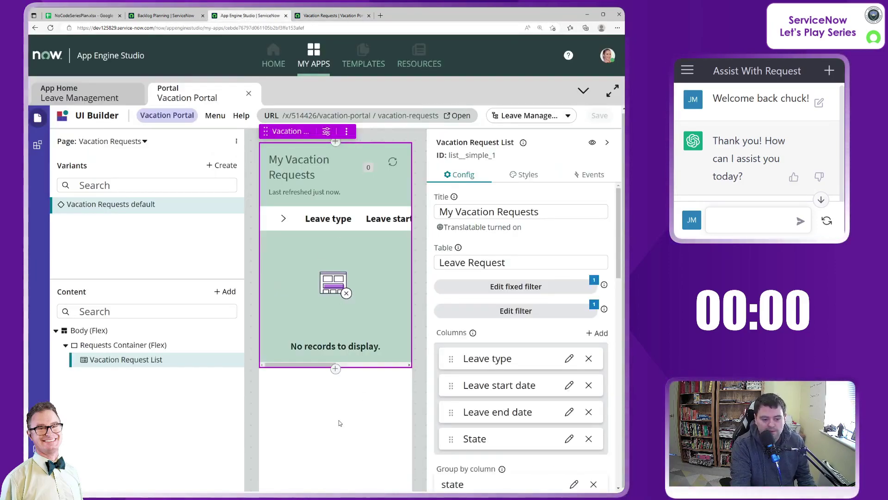